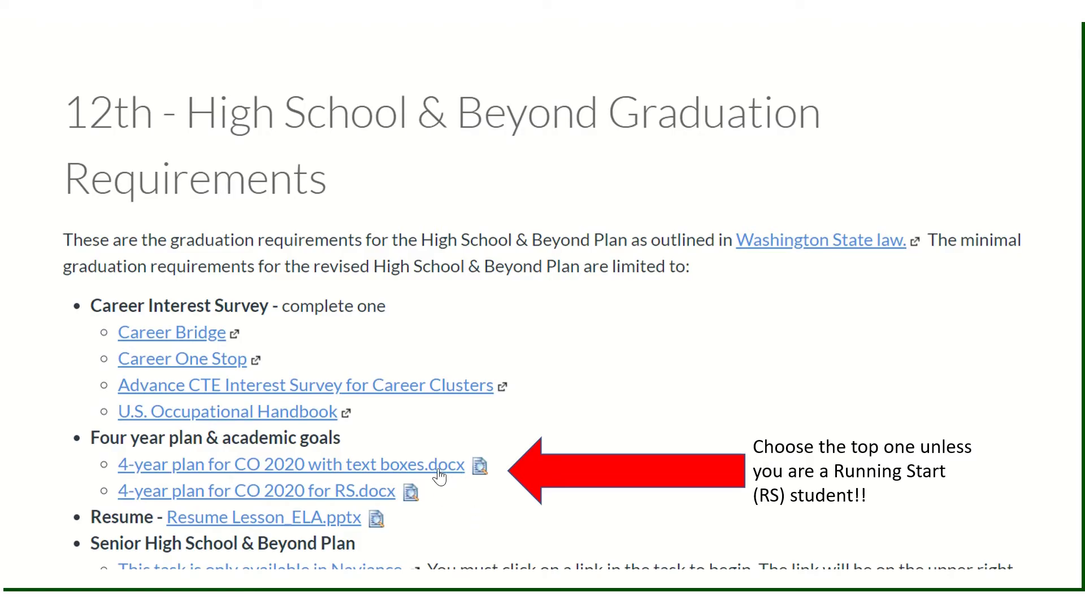
Step: Download the "4-year plan for CO 2020 with text boxes.docx" file from the course page, open it in Word and enable editing
left_click(461, 464)
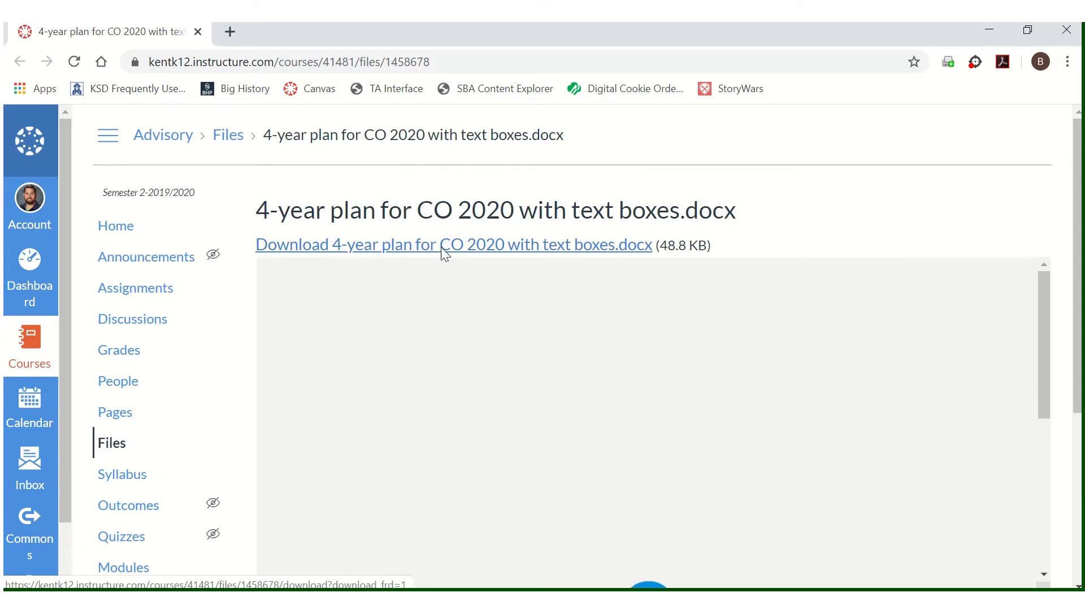
left_click(444, 248)
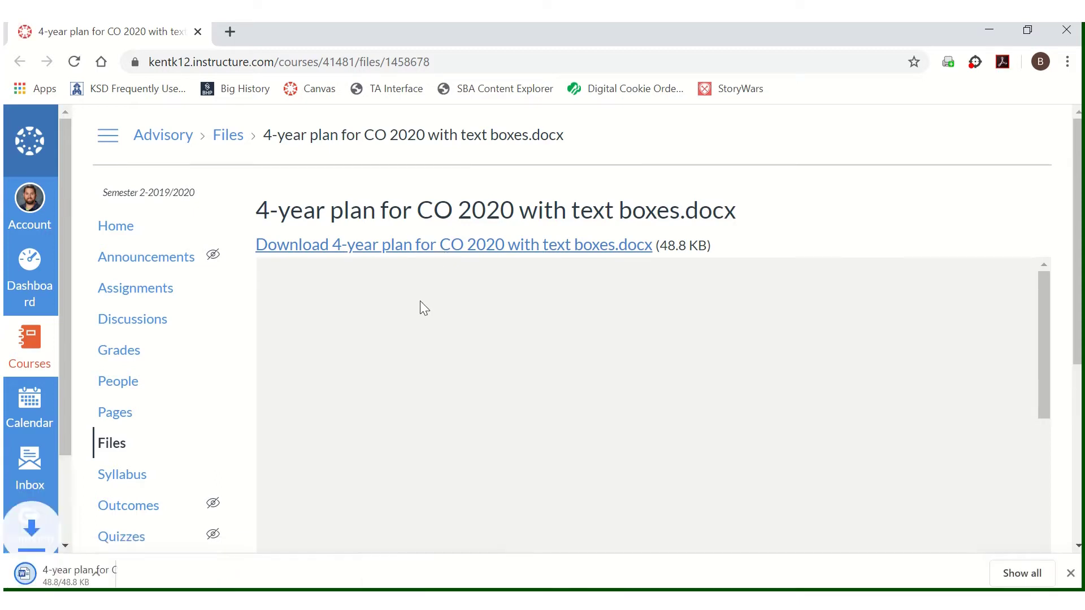
left_click(107, 571)
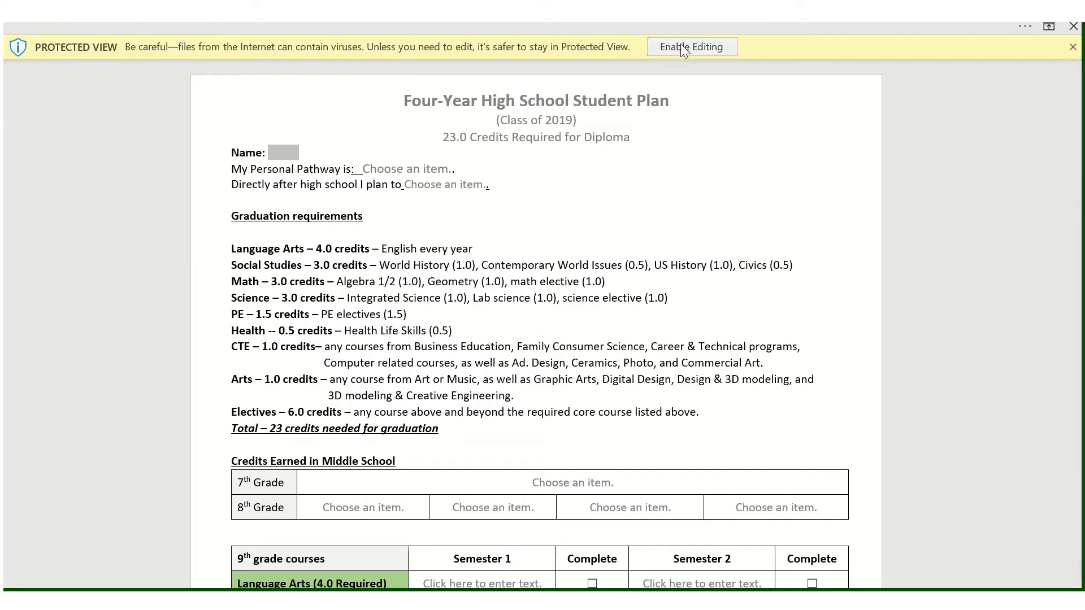
left_click(682, 46)
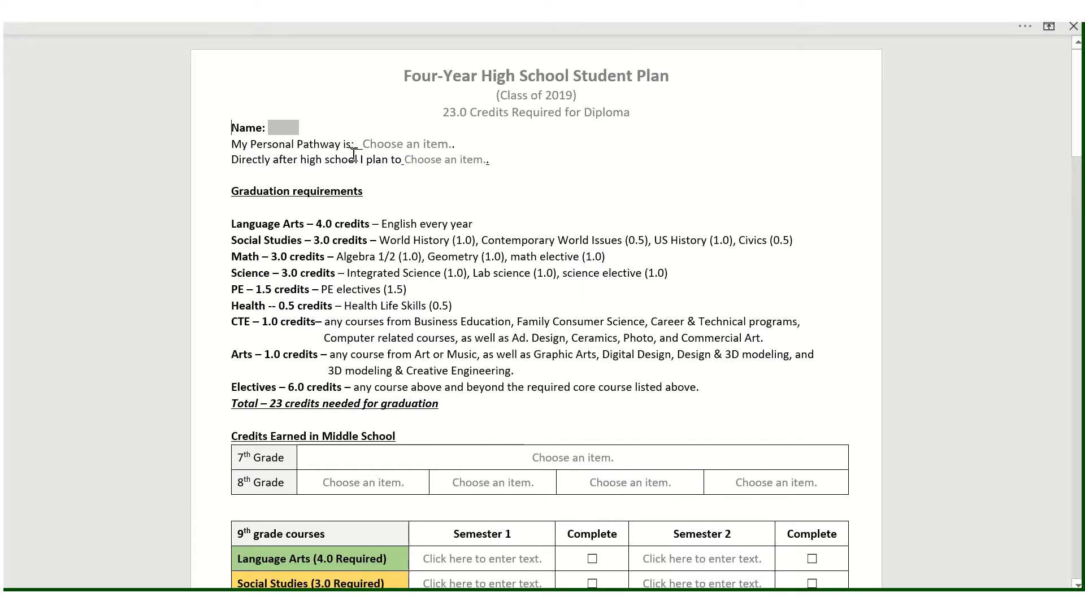
Step: Enter the student's full name in the Name field of the four-year plan
left_click(277, 128)
type("Salva")
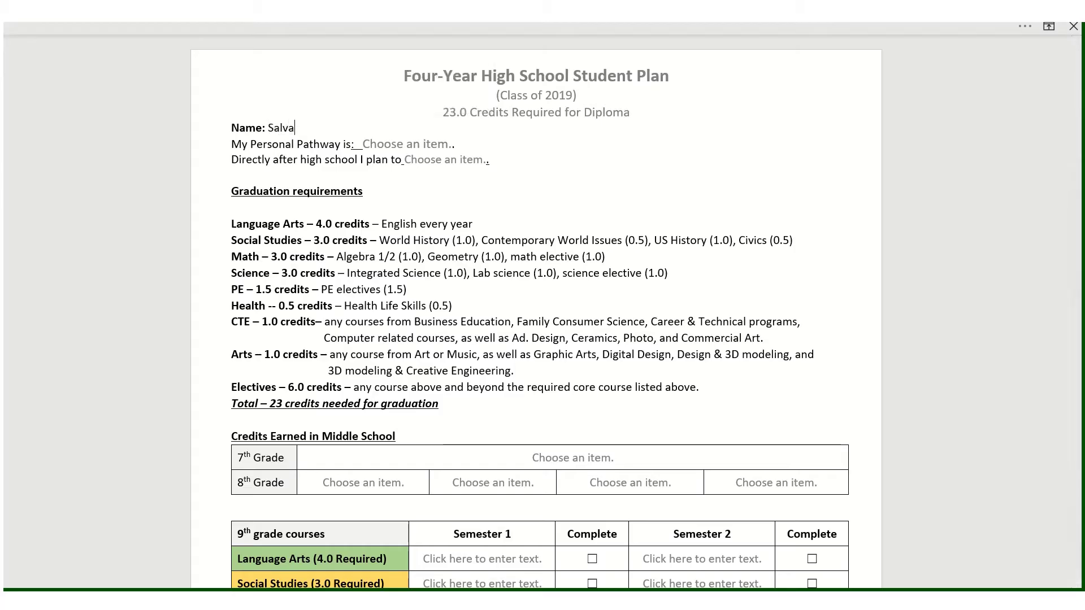
type("dor Sample")
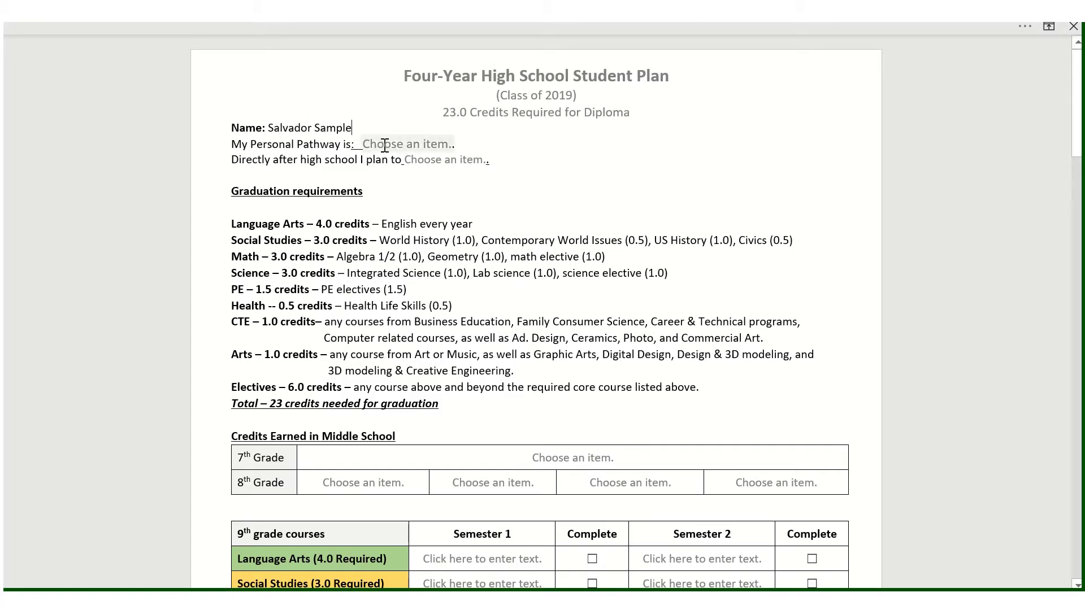
Step: Set the personal pathway to Medicine and Health Services and the plan directly after high school to attend a 2-year college
left_click(460, 143)
left_click(460, 142)
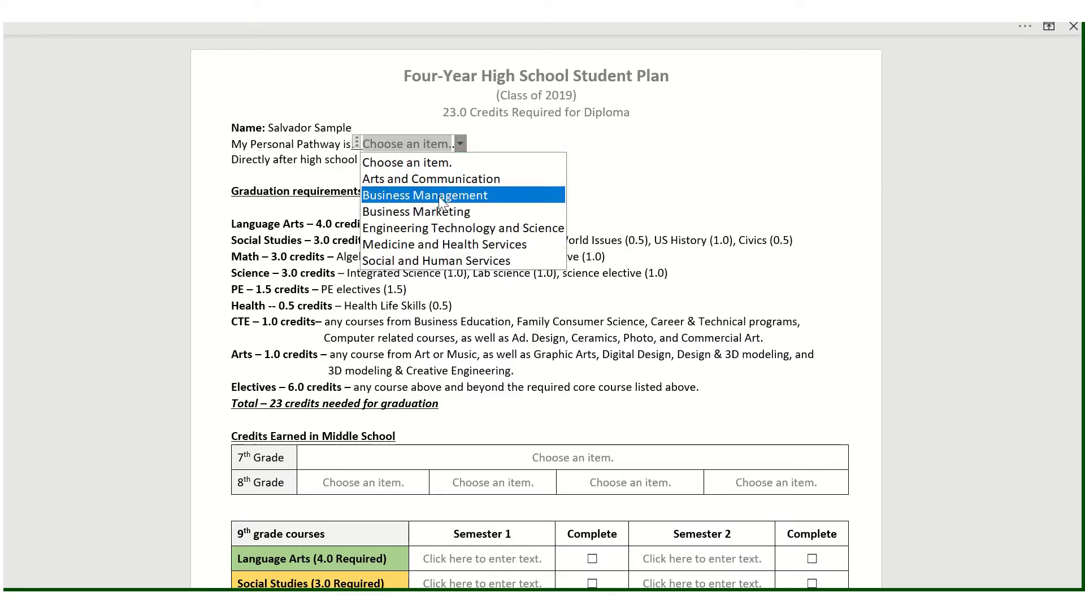
left_click(470, 245)
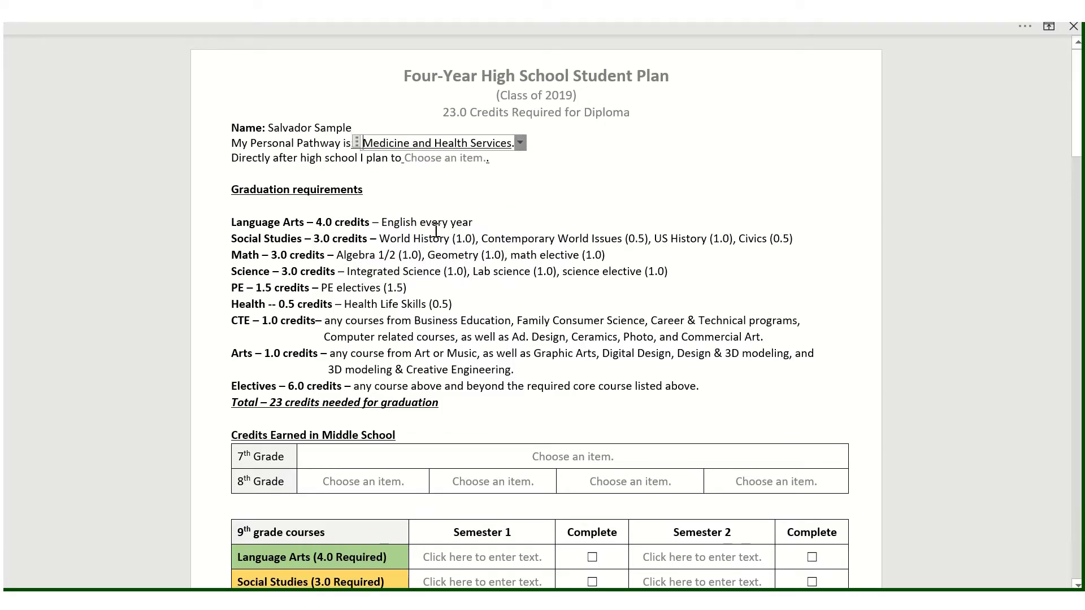
left_click(435, 158)
left_click(492, 162)
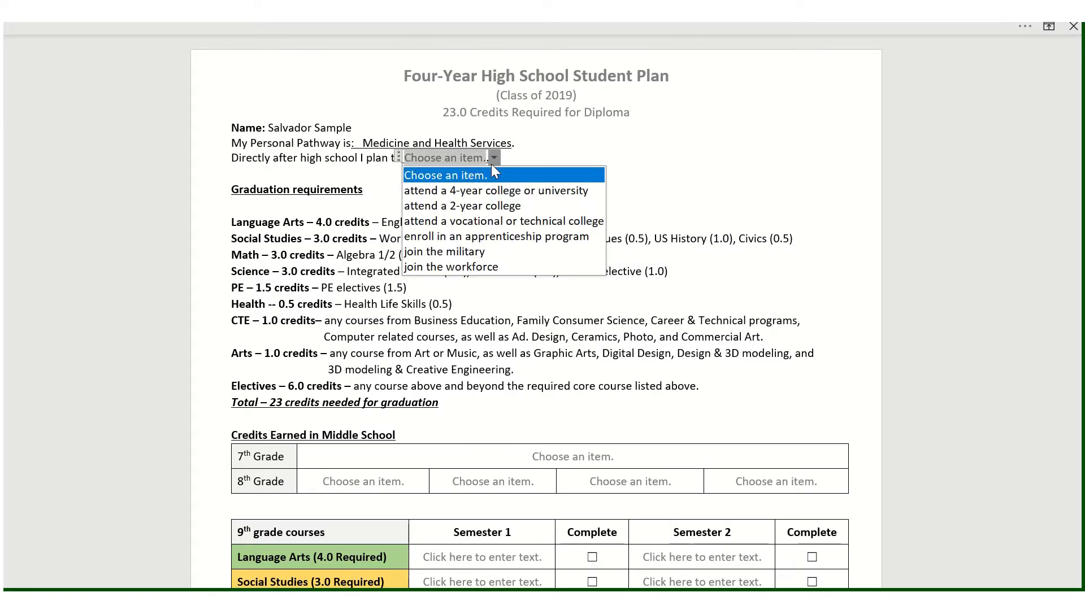
left_click(483, 206)
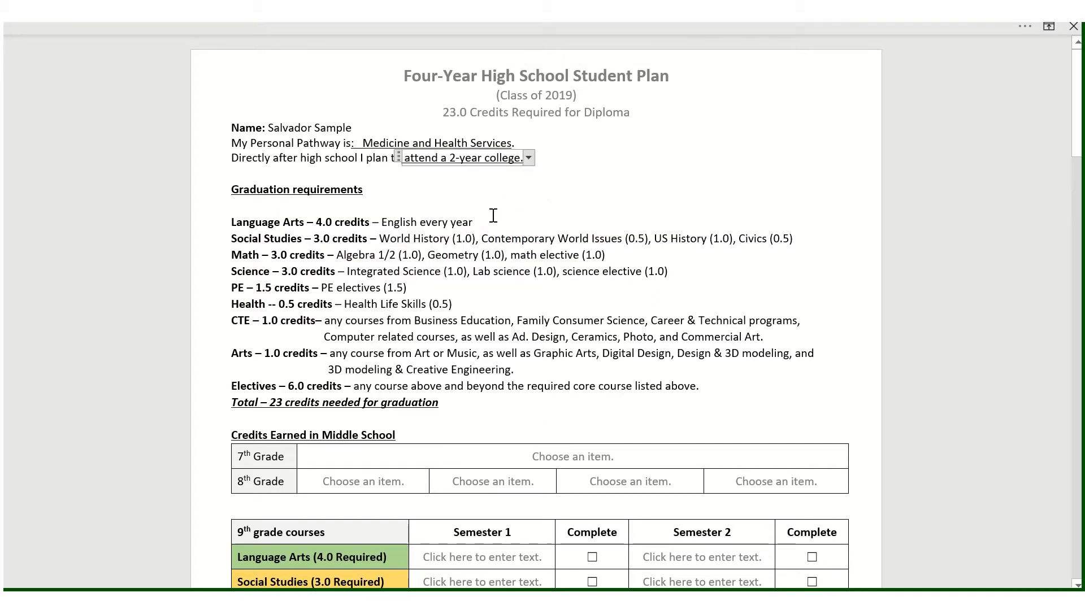
Step: Set the 7th grade credit earned in middle school to Algebra 1/2 (1.0)
scroll(495, 216, "down", 4)
scroll(492, 217, "down", 2)
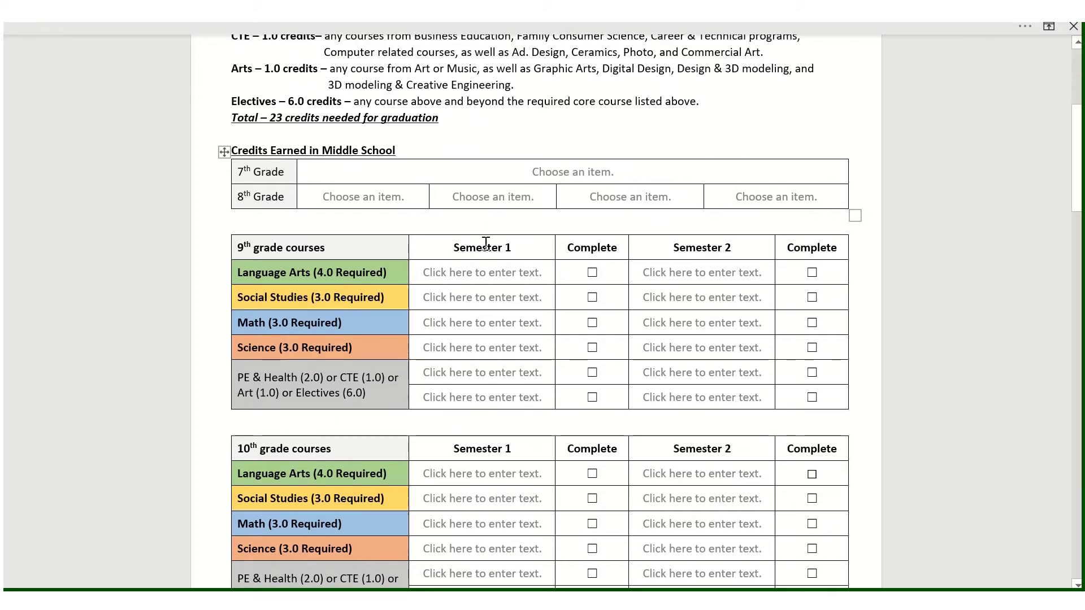
left_click(480, 271)
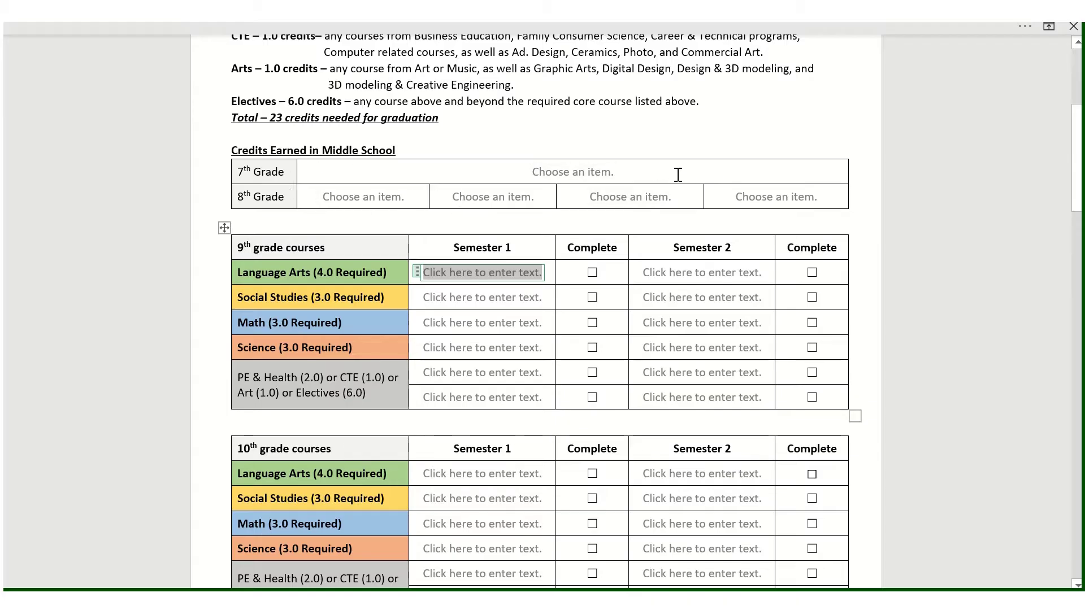
left_click(606, 172)
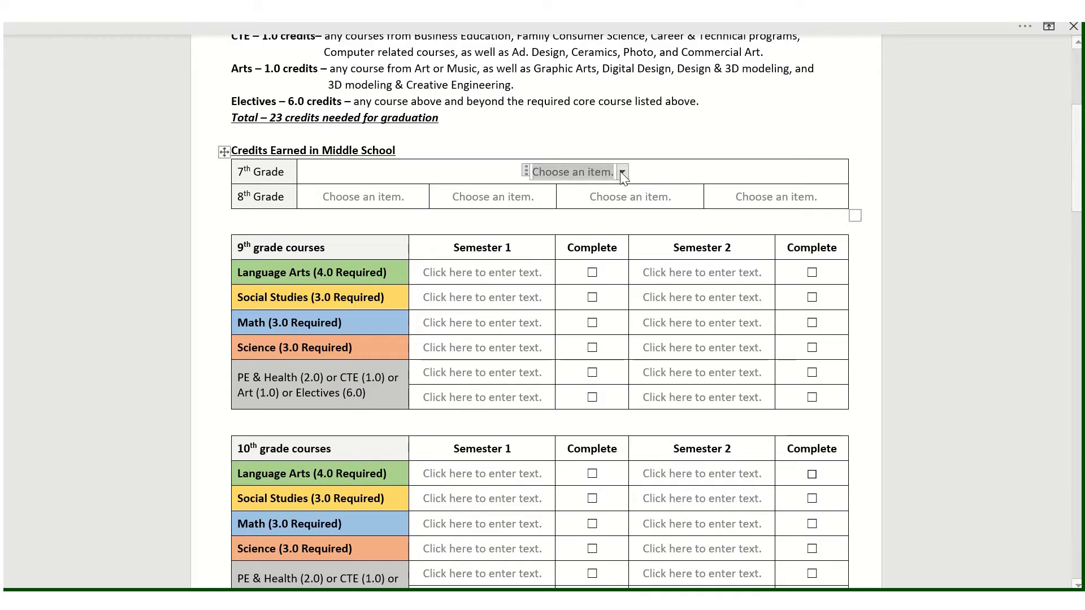
left_click(621, 171)
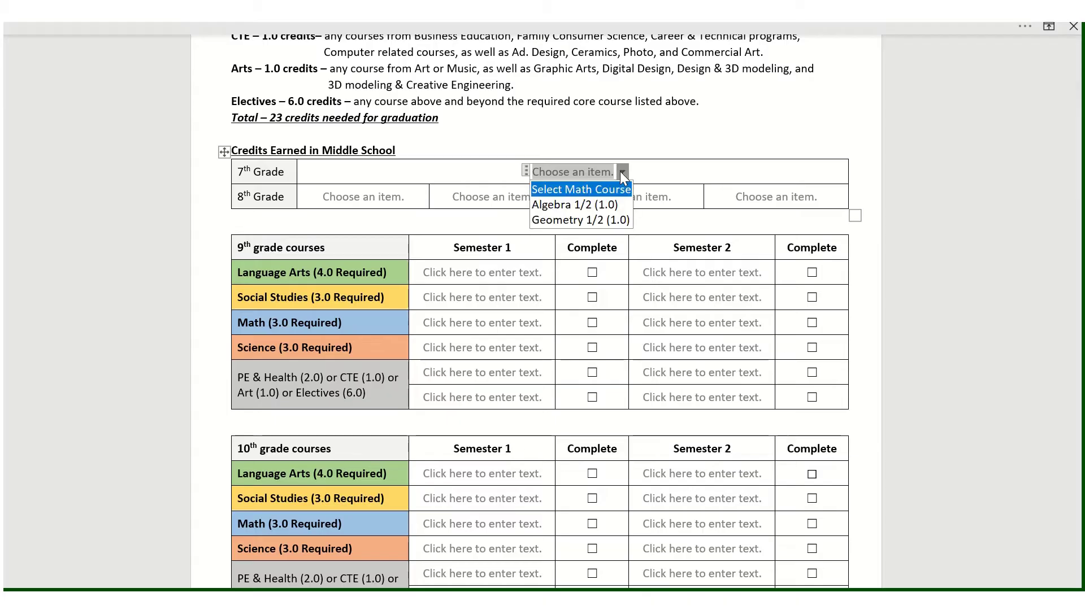
left_click(615, 206)
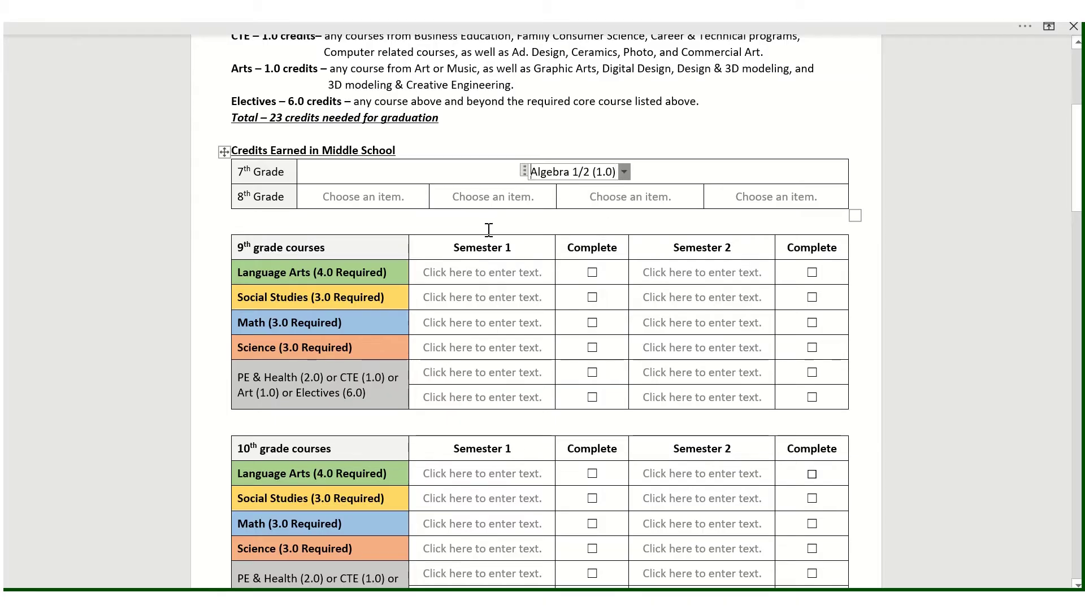
Step: Set the 8th grade math credit to Geometry 1/2 (1.0) and the PE credit to PE 9 (0.5)
left_click(365, 196)
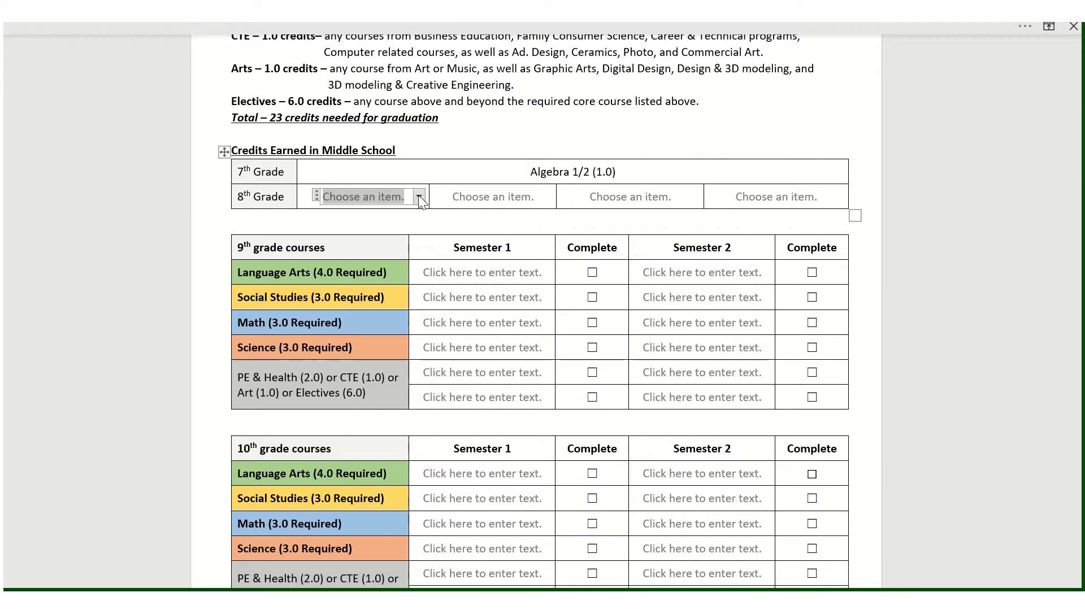
left_click(420, 198)
left_click(400, 245)
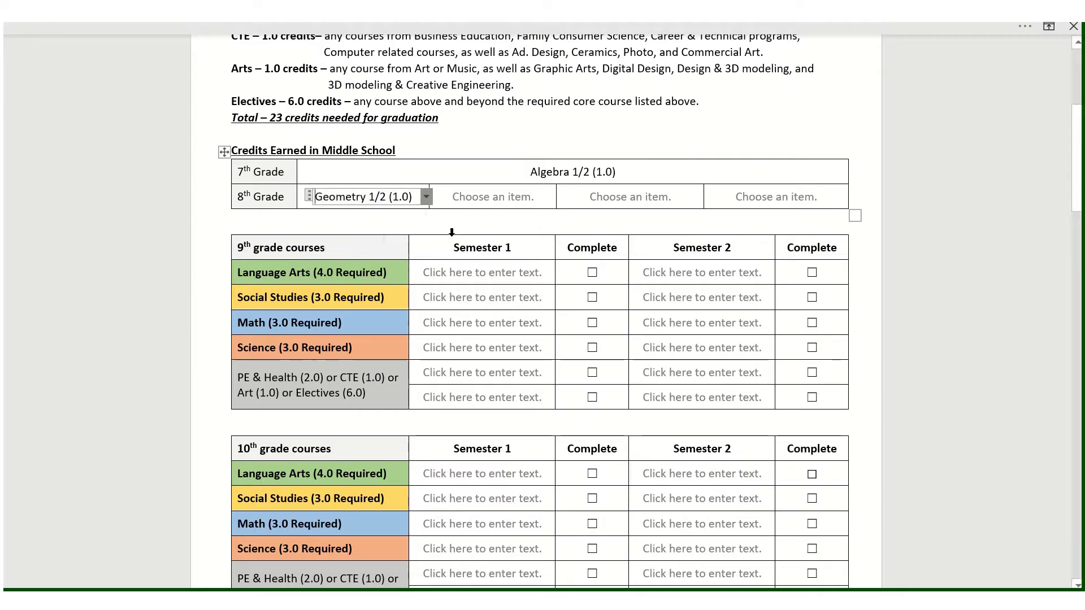
left_click(492, 197)
left_click(542, 197)
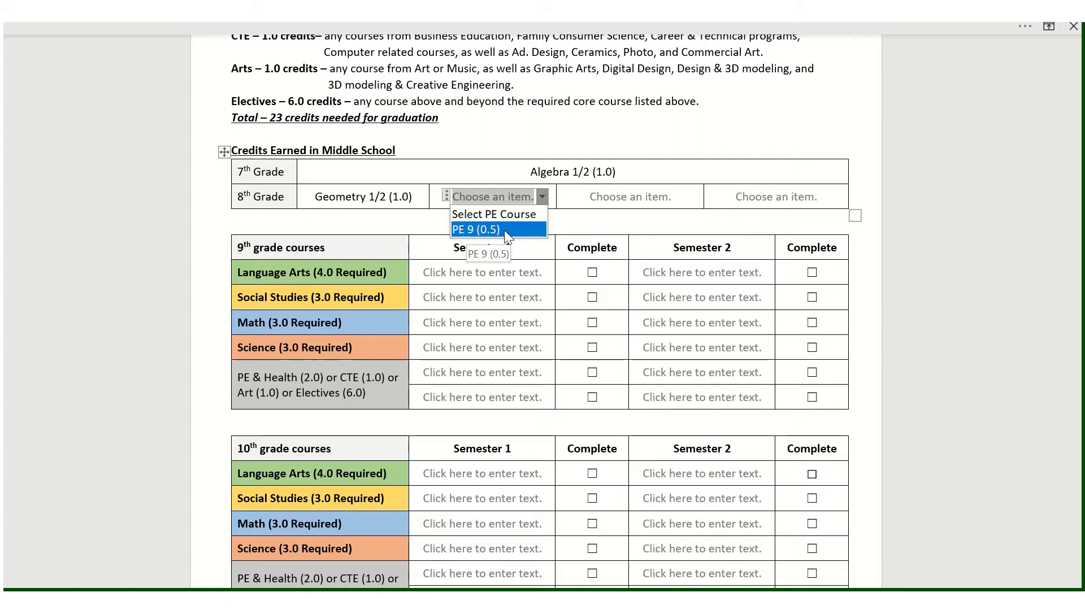
left_click(504, 229)
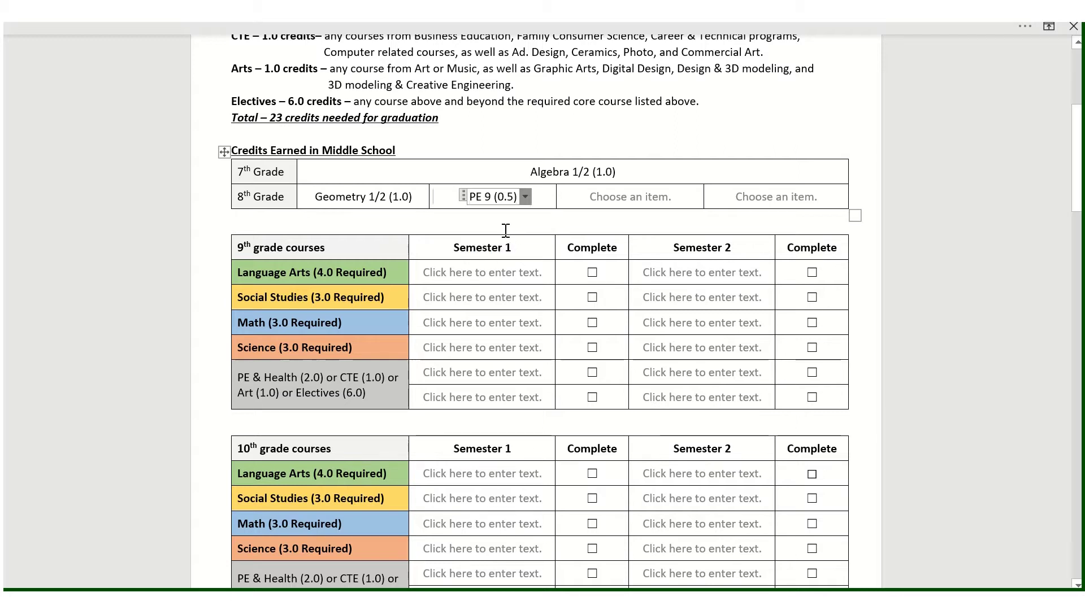
Step: Set the 8th grade CTE credit to Computer Essentials (0.5) and the art credit to Applications in Art (0.5)
left_click(645, 199)
left_click(686, 196)
left_click(653, 226)
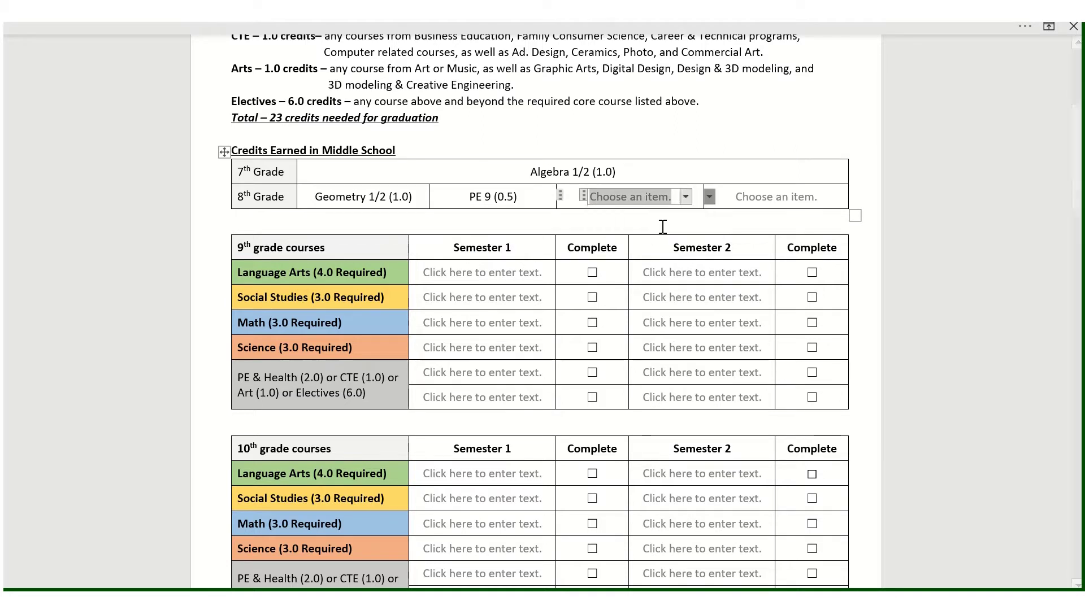
left_click(809, 198)
left_click(832, 196)
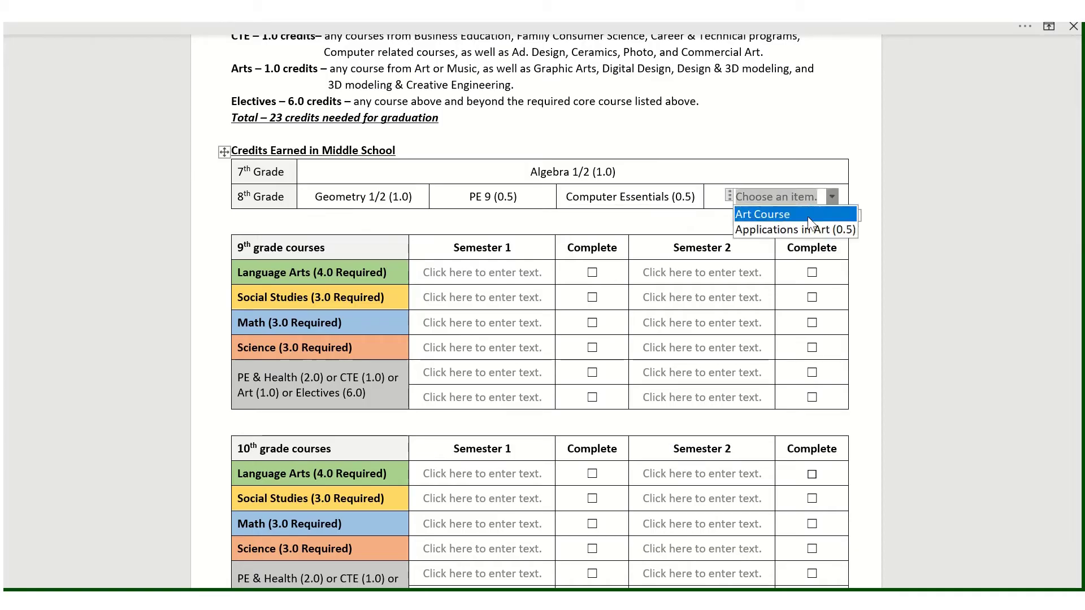
left_click(808, 228)
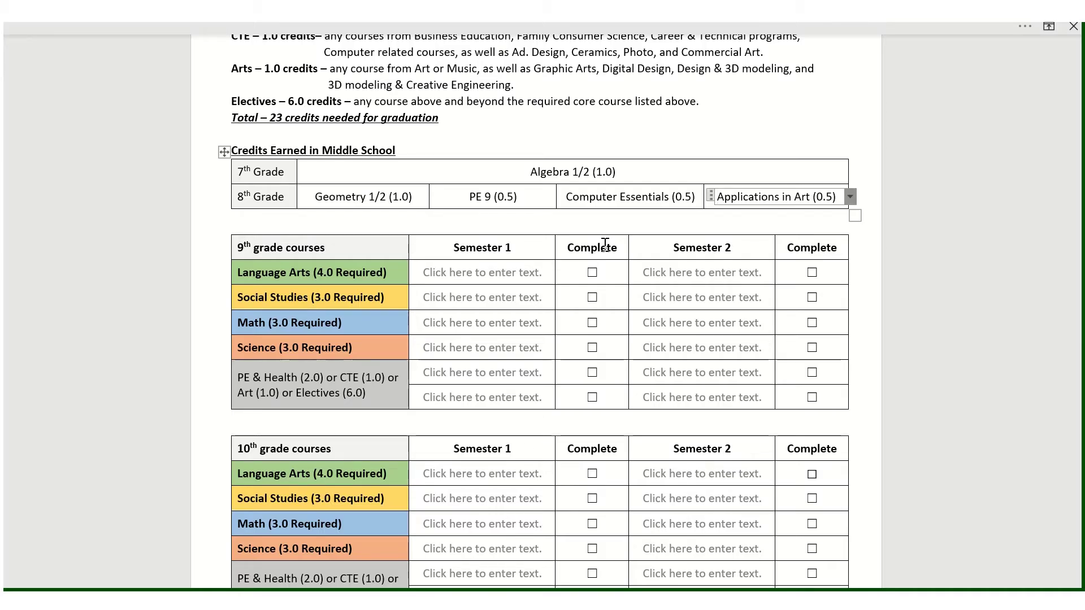
Step: Reset the 8th grade math and PE credits to their unselected placeholder options
left_click(393, 196)
left_click(427, 198)
left_click(407, 214)
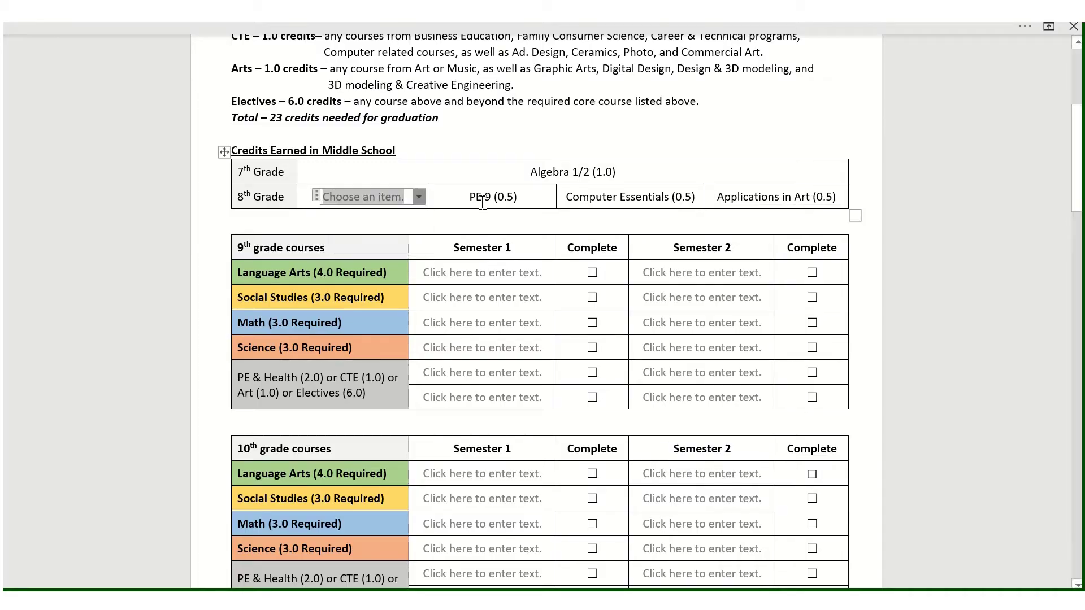
left_click(515, 201)
left_click(524, 196)
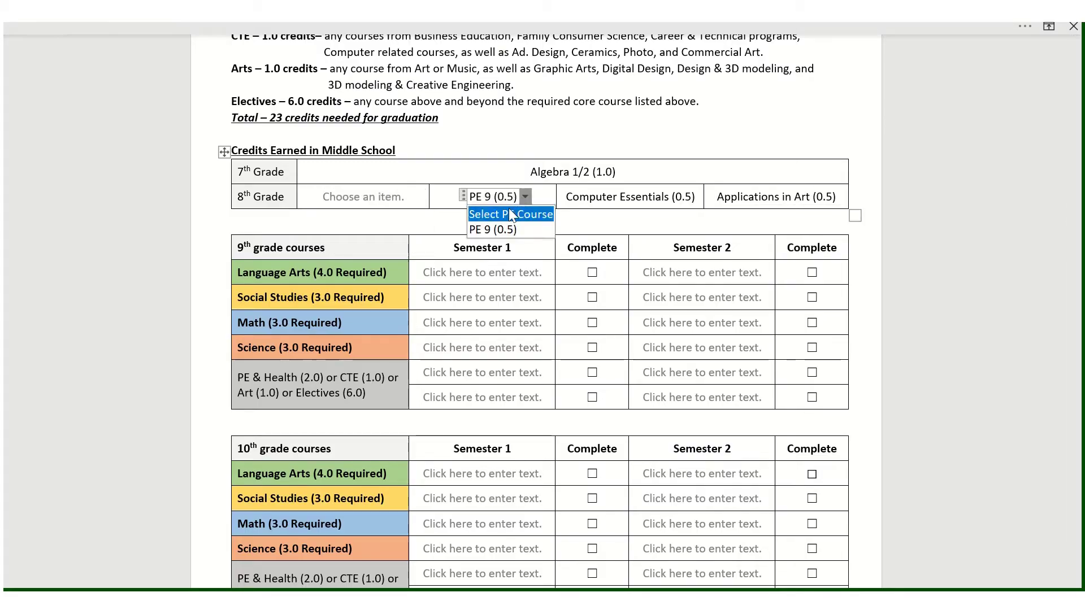
left_click(508, 208)
Step: Reset the 8th grade CTE and art credits to their unselected placeholder options
left_click(633, 197)
left_click(709, 197)
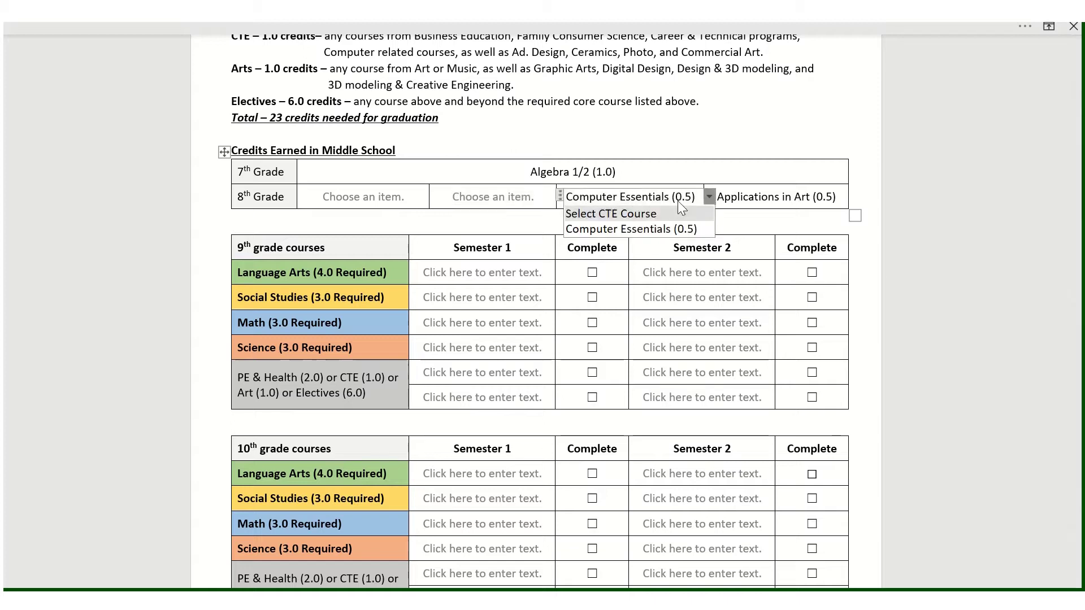
left_click(658, 214)
left_click(738, 198)
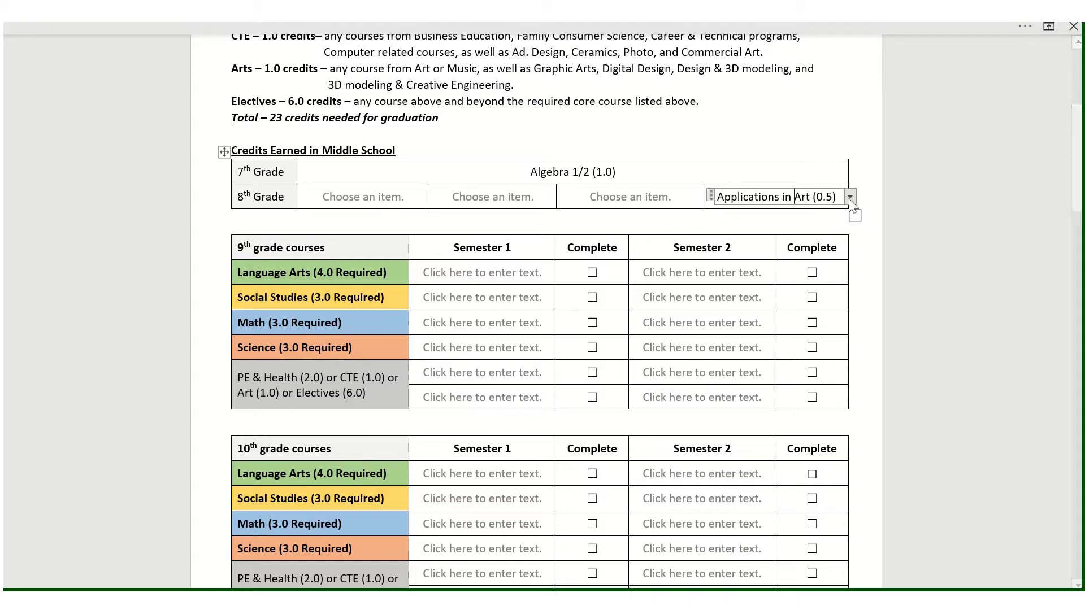
left_click(850, 198)
left_click(796, 213)
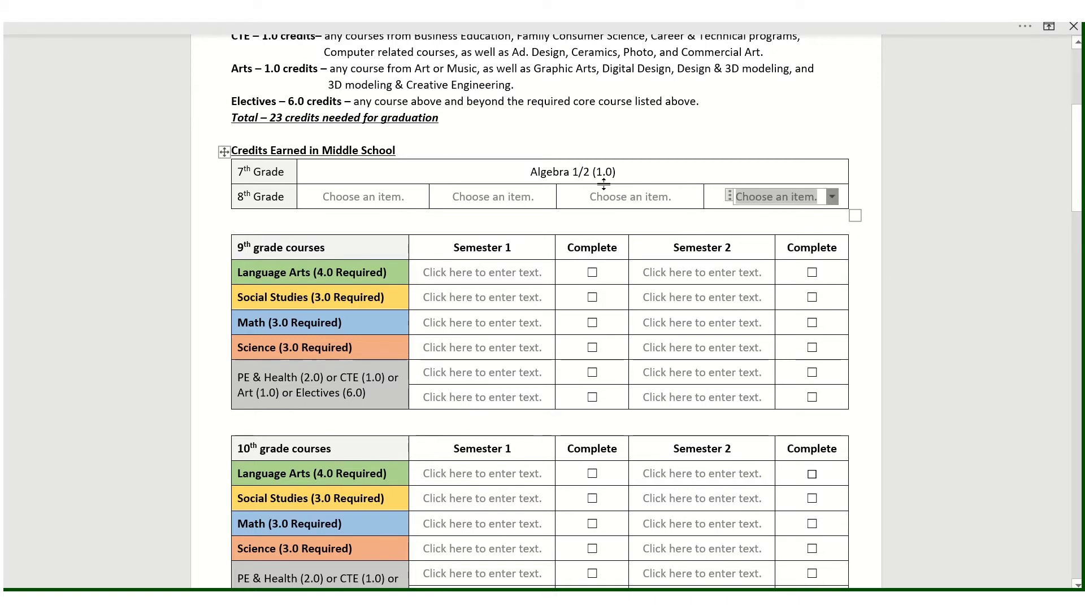
Step: Reset the 7th grade math credit to the Select Math Course placeholder
left_click(587, 171)
left_click(632, 172)
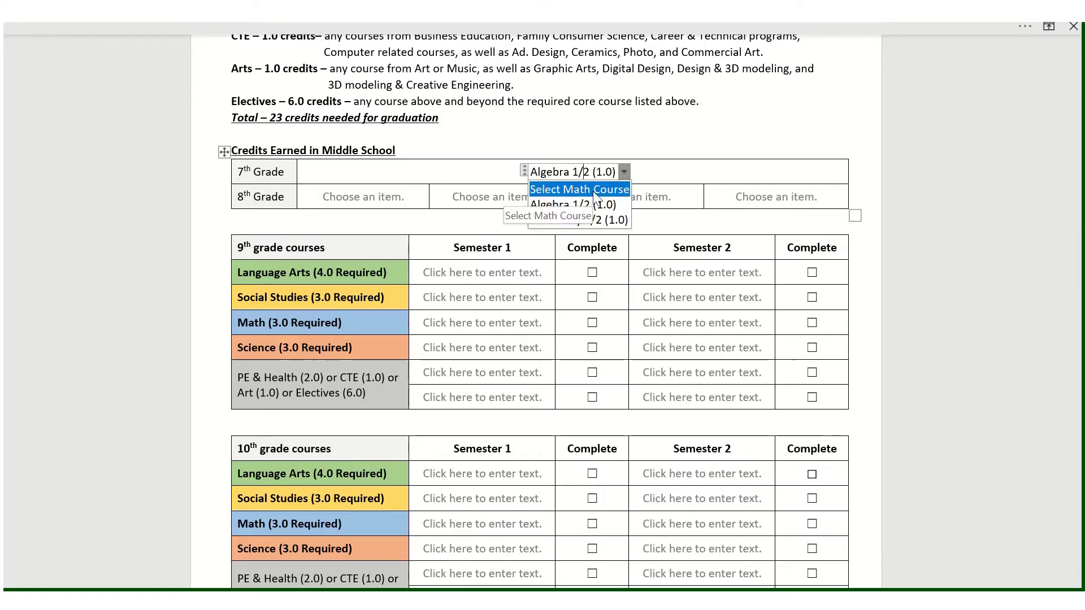
left_click(543, 187)
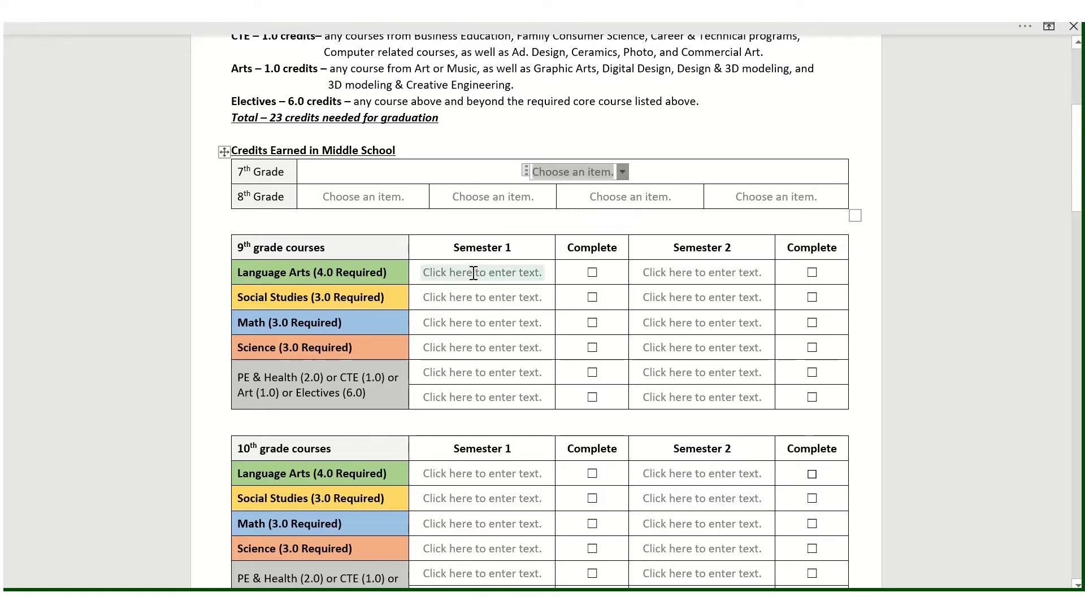
Step: Mark 9th grade Language Arts, Social Studies and Math complete for Semester 1, and Math complete for Semester 2
left_click(592, 272)
left_click(593, 298)
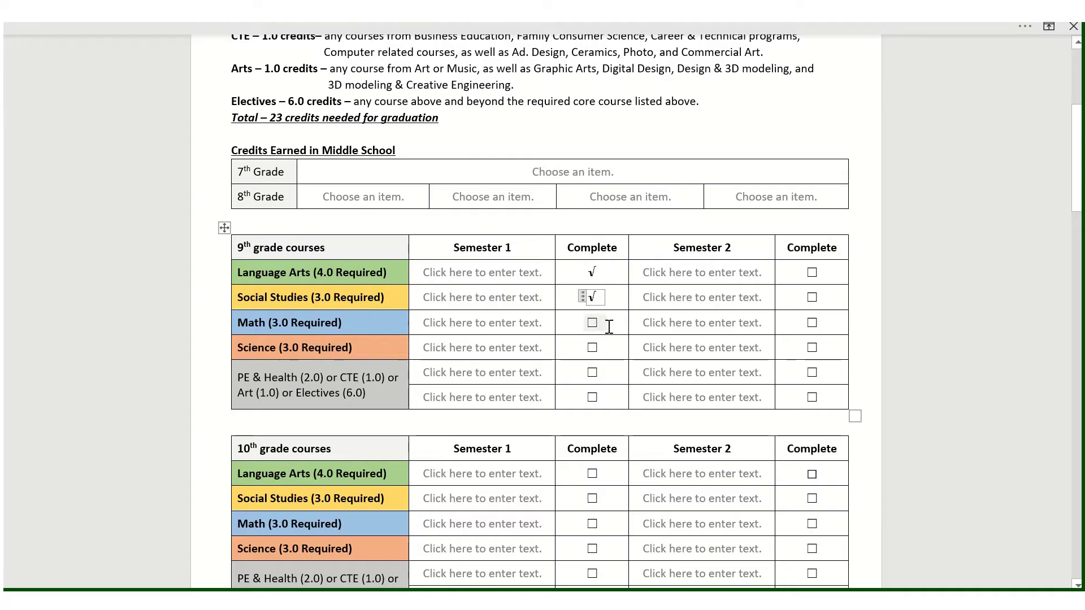
left_click(592, 323)
left_click(811, 323)
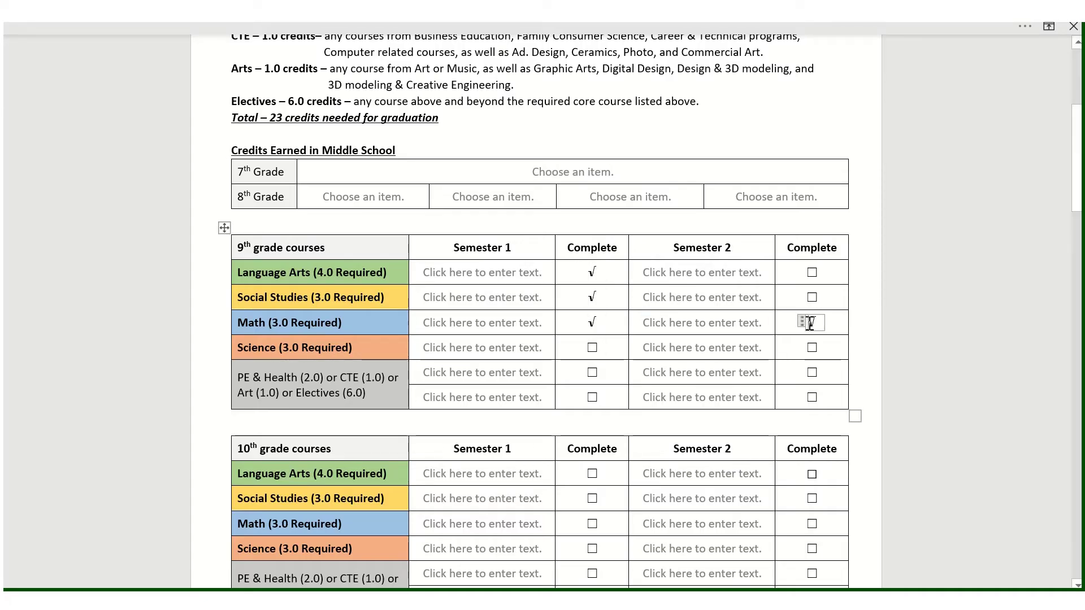
Step: Switch to Skyward Student Access and open the student's Graduation Requirements to look up the courses taken
left_click(460, 275)
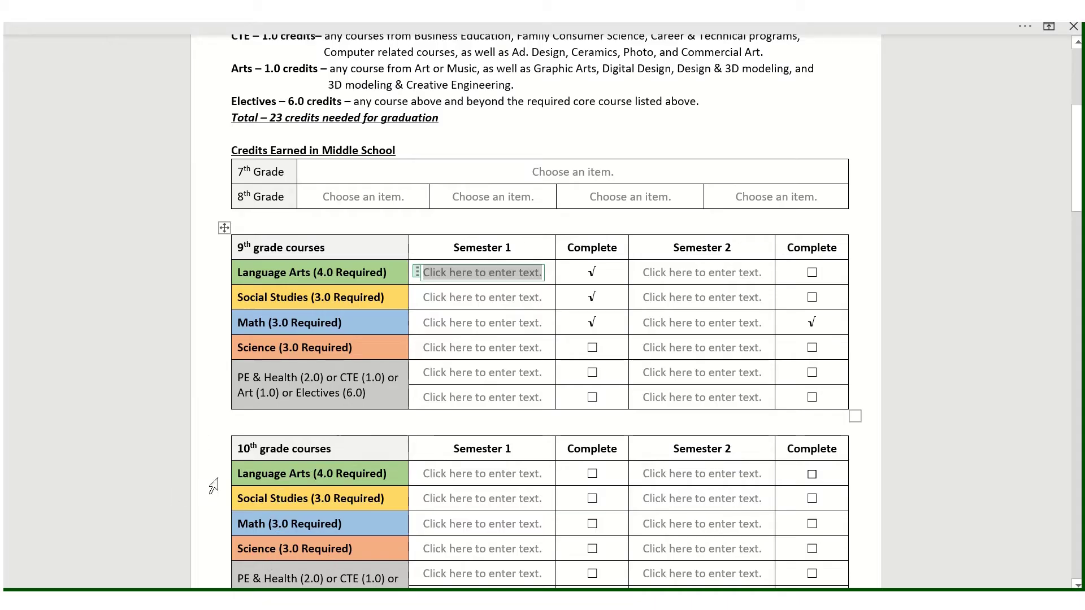
left_click(170, 473)
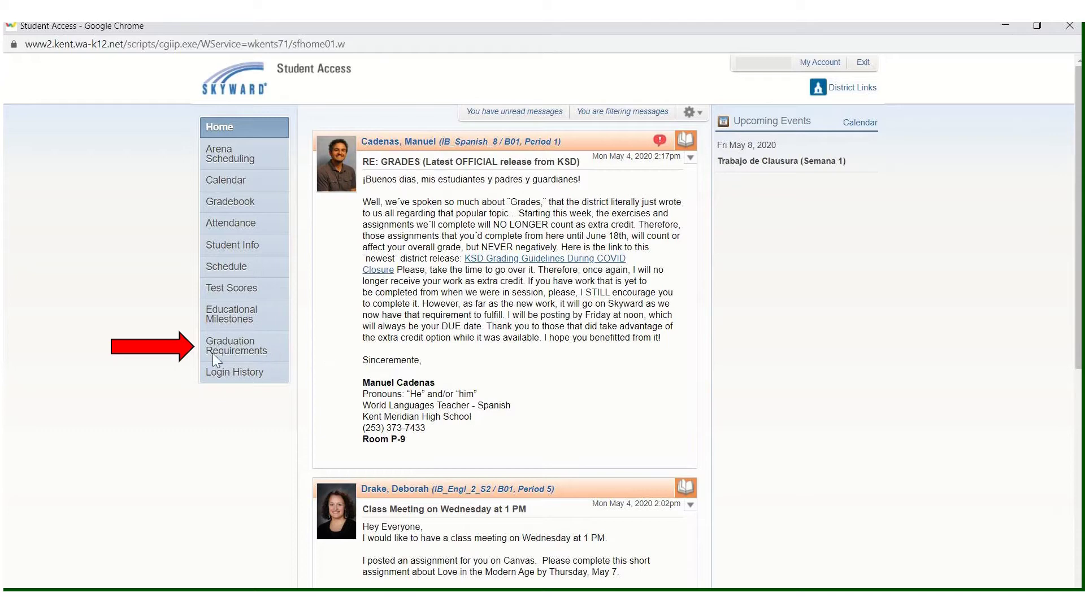
left_click(257, 345)
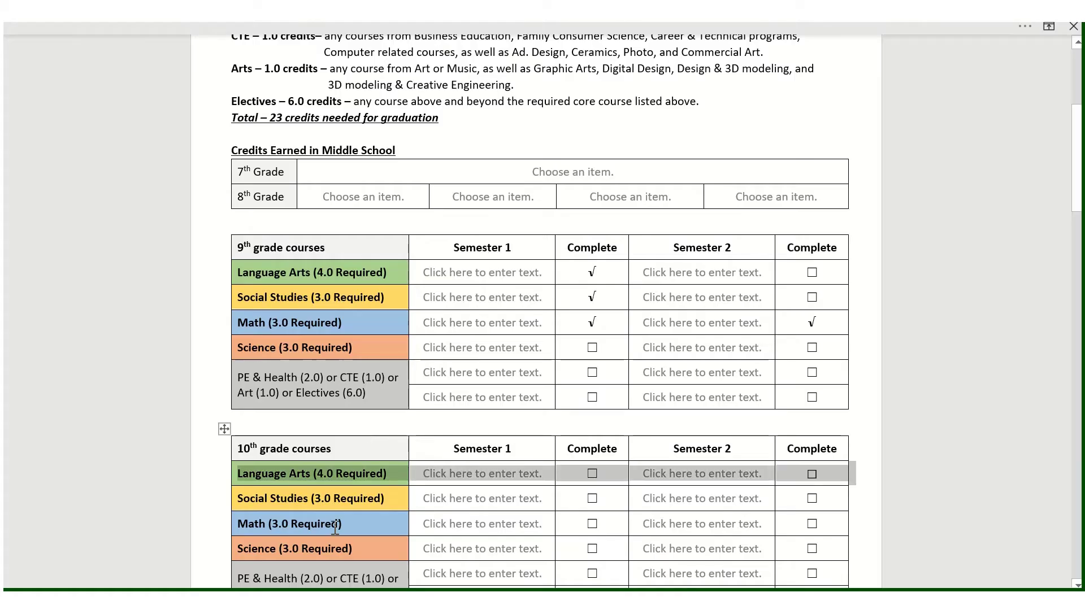
Step: Enter Algebra 3 as the Semester 1 Math course in the 9th grade courses table
left_click(453, 327)
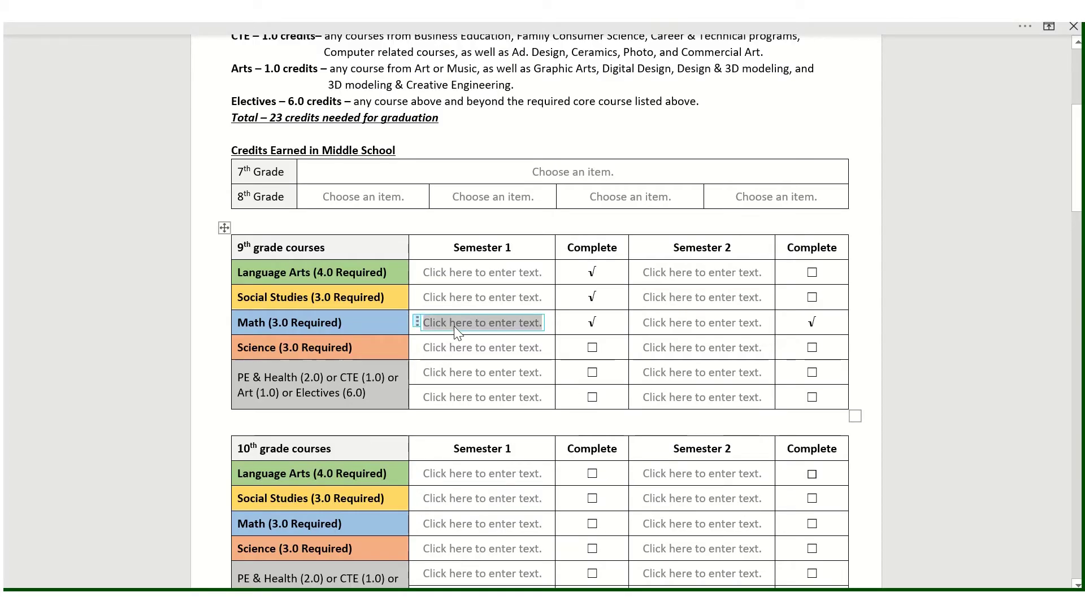
type("Al")
key("BackSpace")
key("BackSpace")
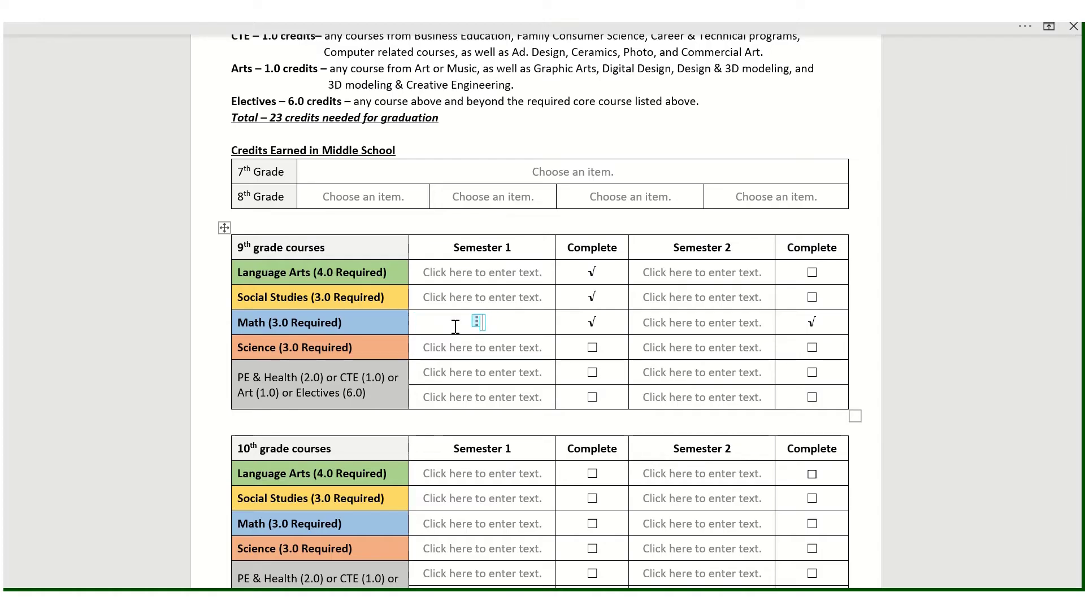
type("Alegra")
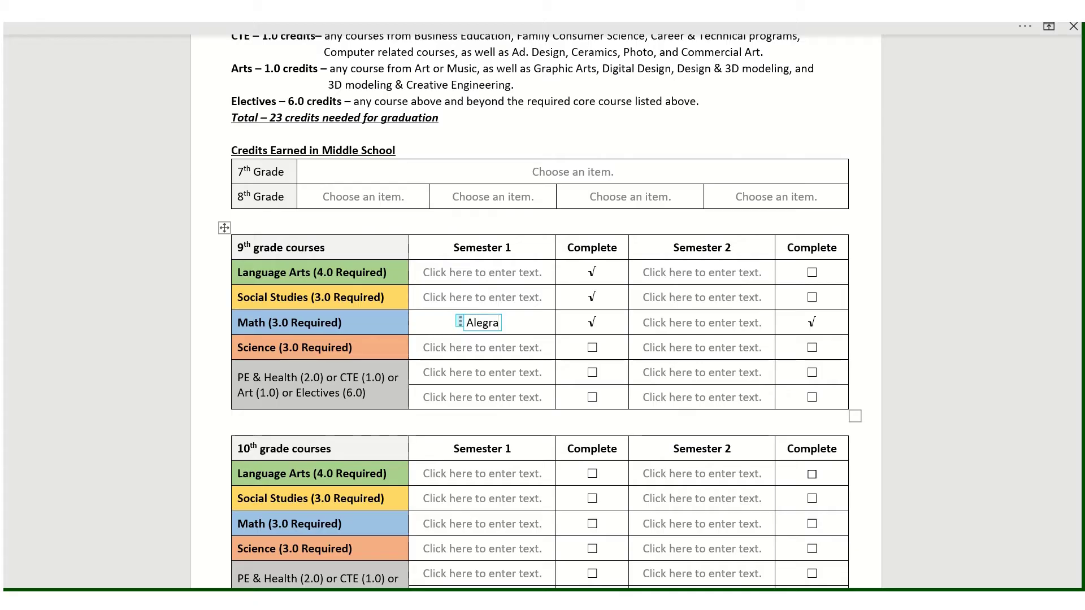
key("BackSpace")
key("BackSpace")
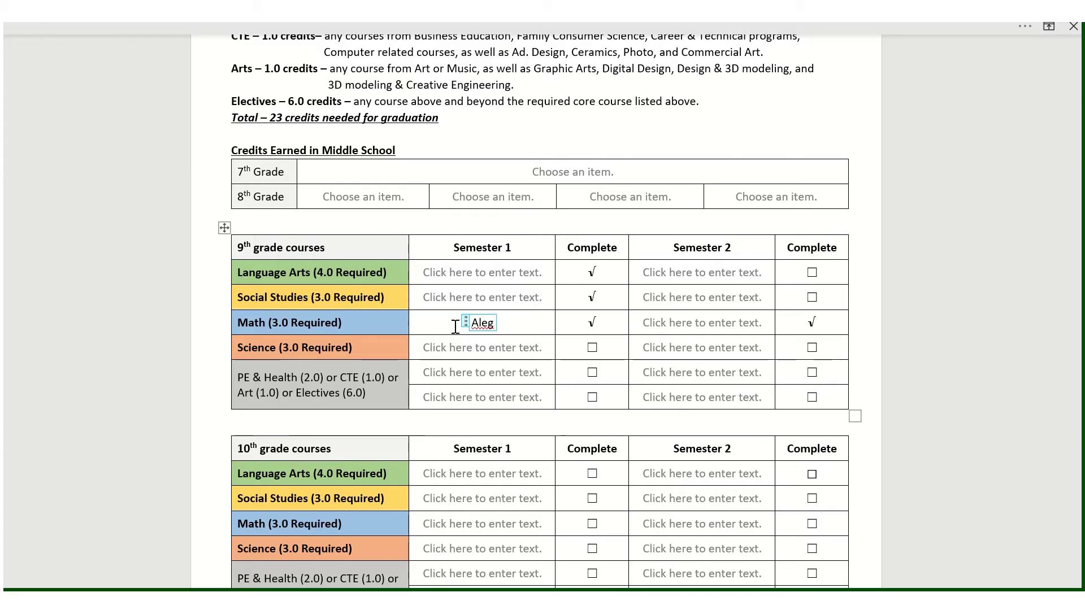
key("BackSpace")
key("BackSpace")
type("gebra")
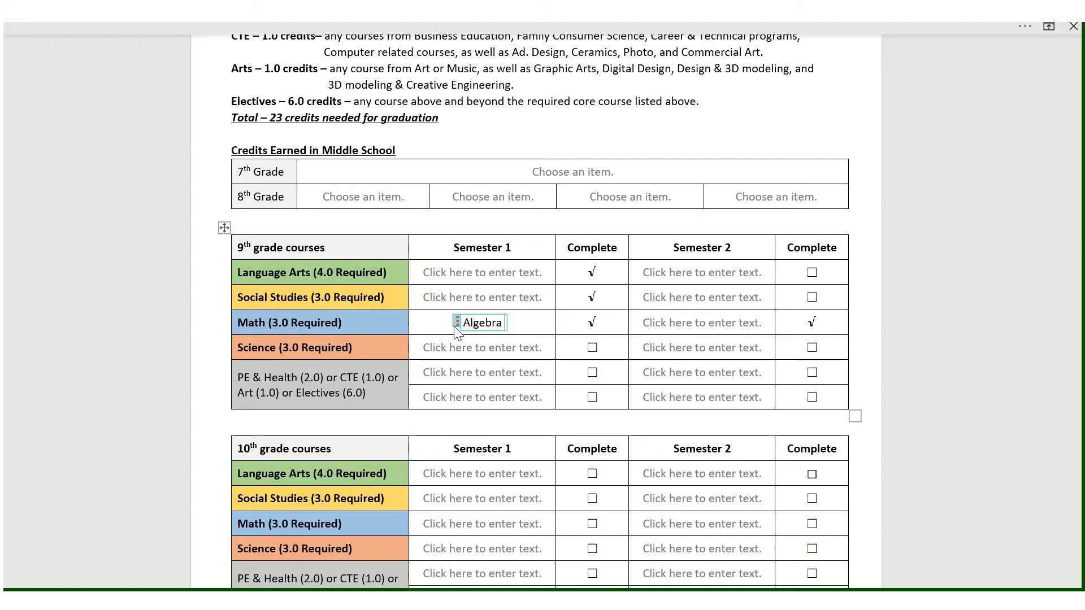
type(" 3")
Step: Enter Algebra 4 as the Semester 2 Math course in the 9th grade courses table
key("Tab")
key("Tab")
type("Ale")
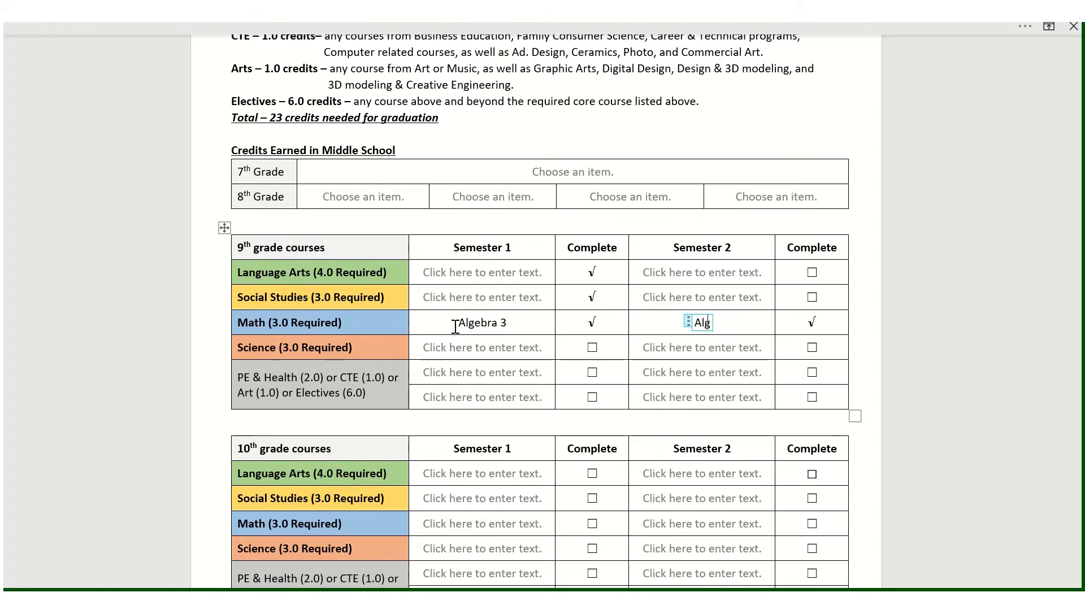
key("BackSpace")
type("gebra 4")
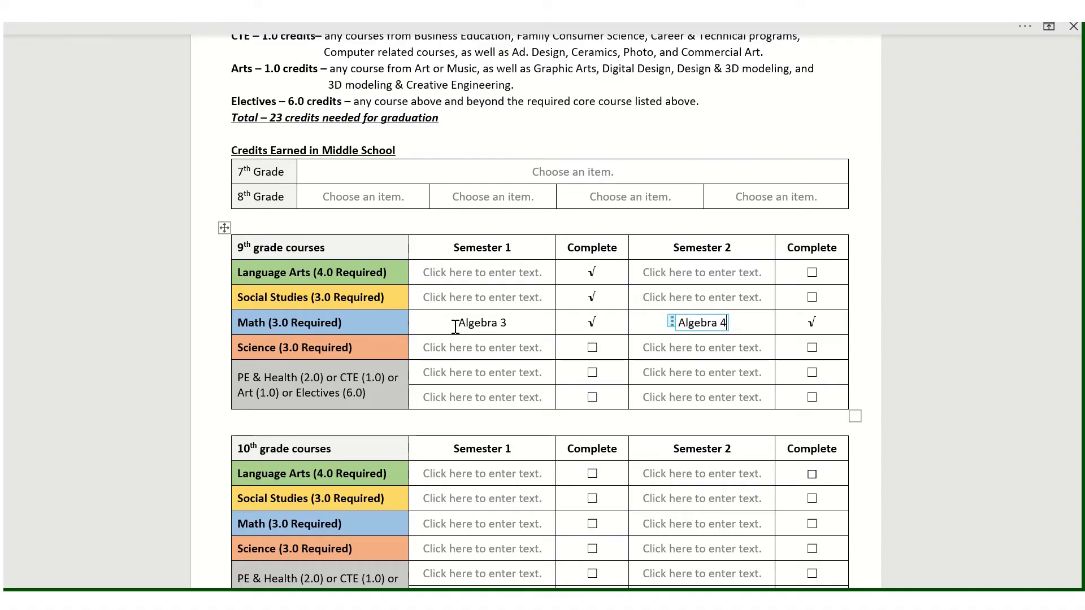
Step: Set the middle school math credits to Algebra 1/2 (1.0) for 7th grade and Geometry 1/2 (1.0) for 8th grade
left_click(578, 170)
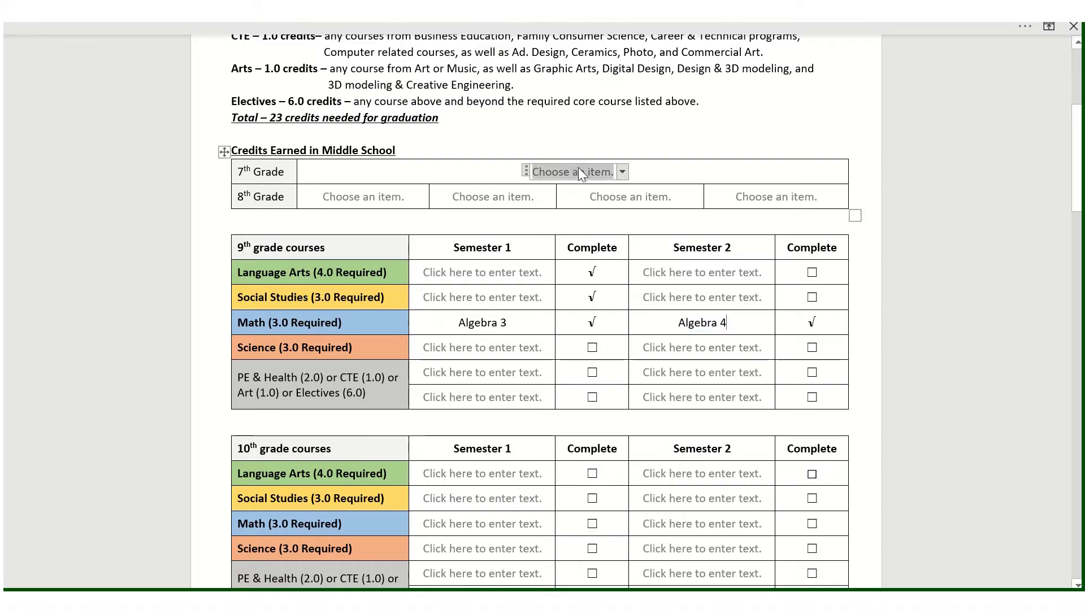
left_click(620, 172)
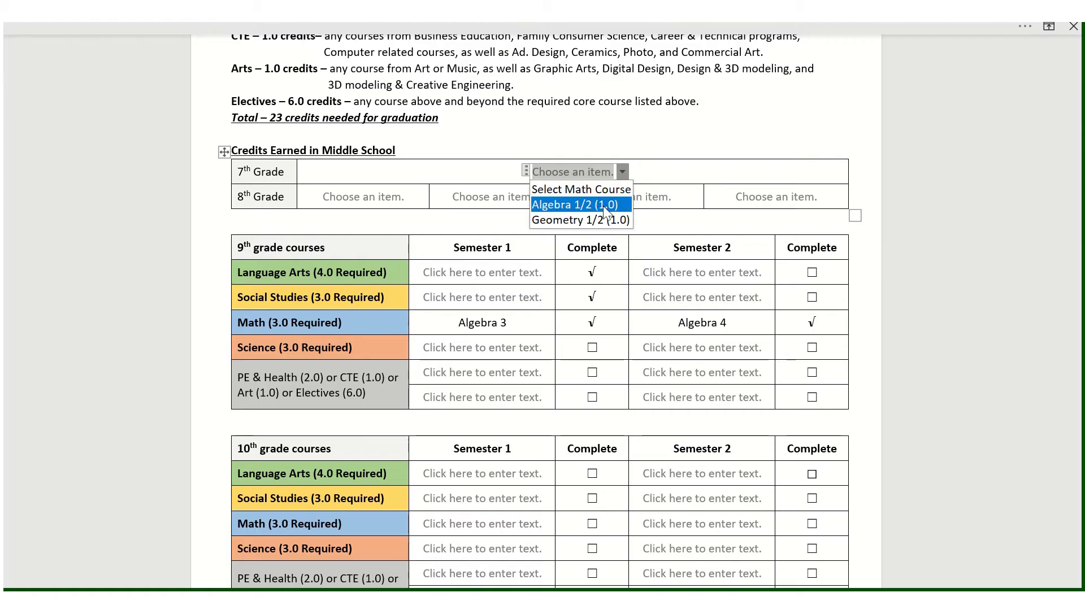
left_click(588, 202)
left_click(396, 198)
left_click(419, 196)
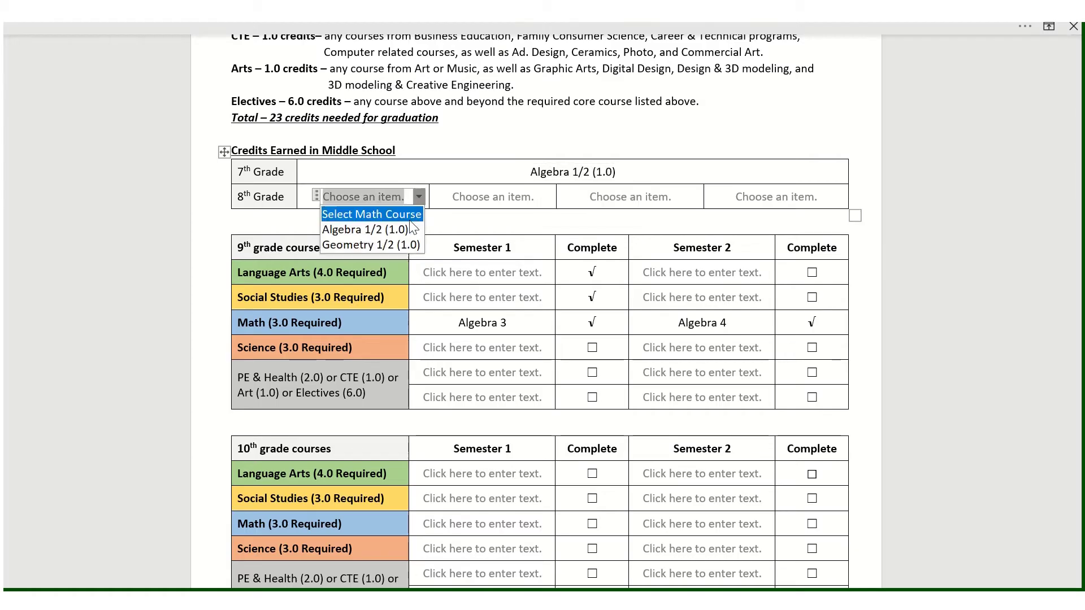
left_click(404, 244)
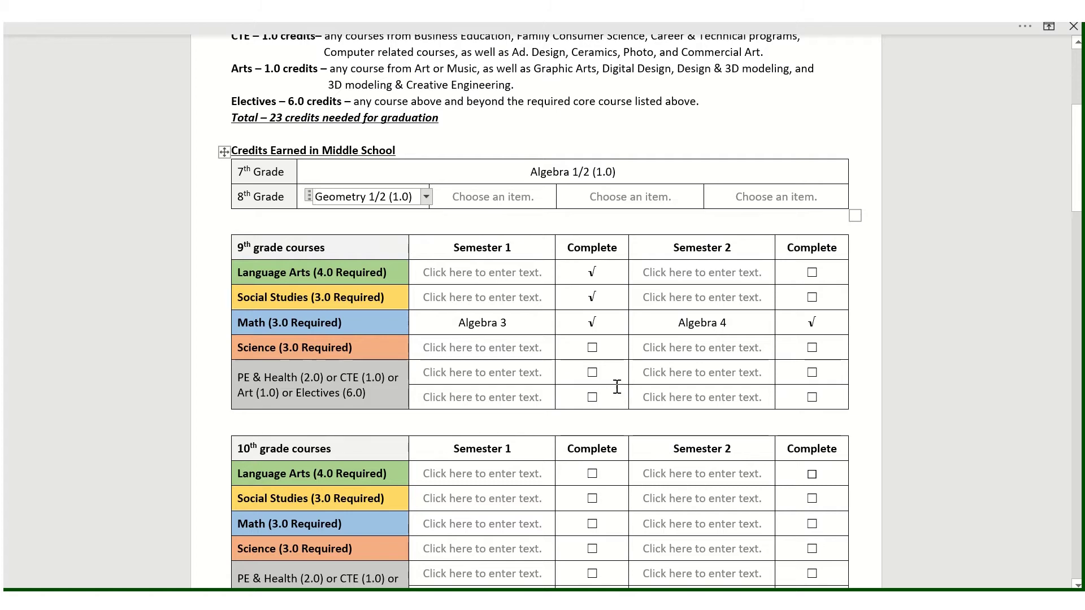
Step: Review the 11th and 12th grade tables, the additional diploma requirements and the Personalized Pathway Requirement worksheet
scroll(612, 394, "down", 3)
scroll(612, 395, "down", 10)
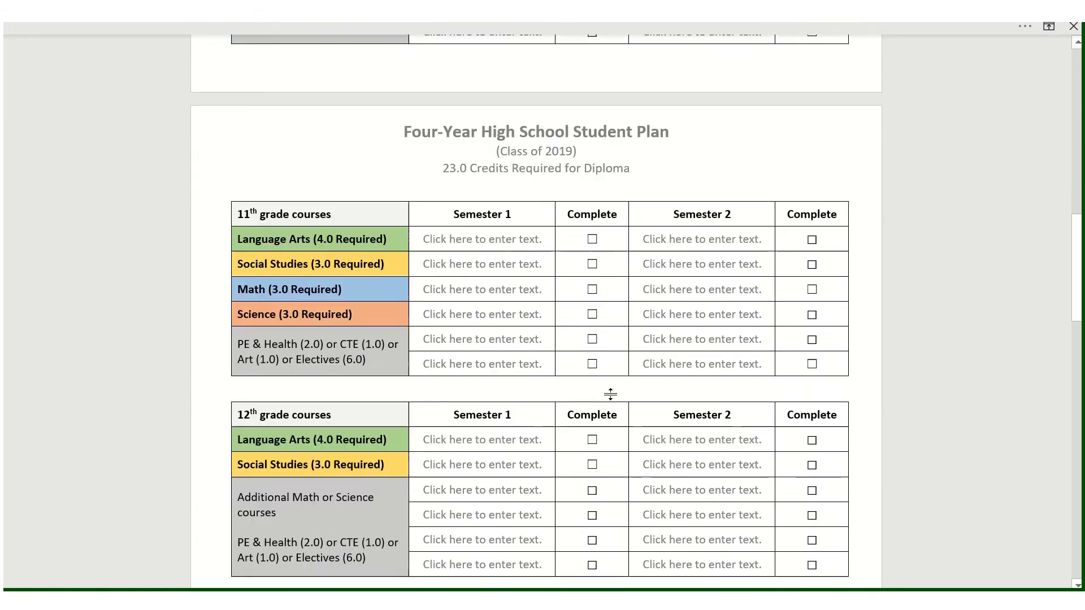
scroll(612, 395, "down", 3)
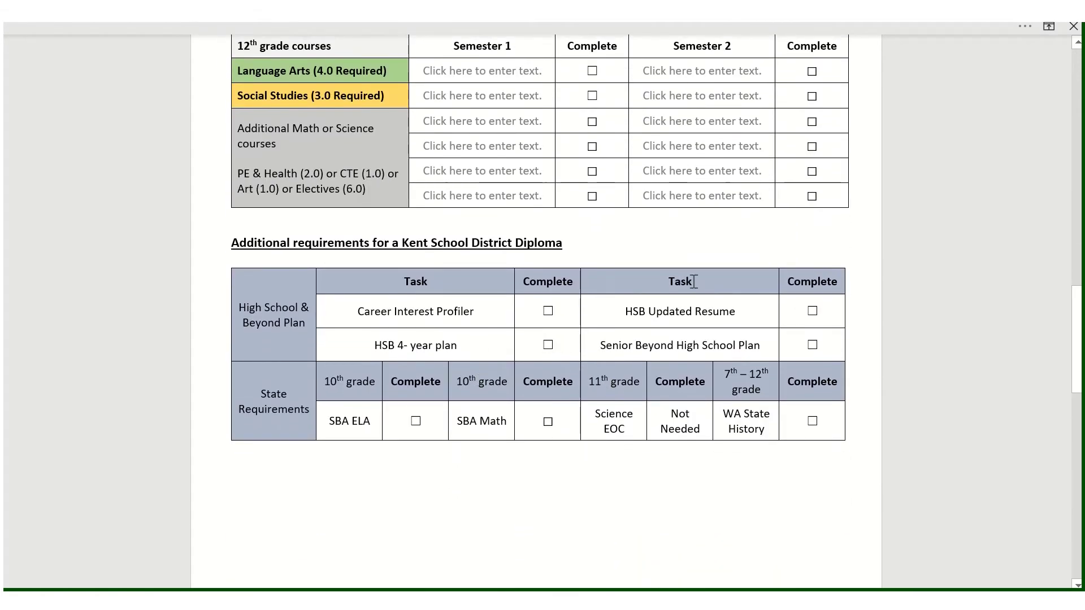
scroll(388, 417, "up", 2)
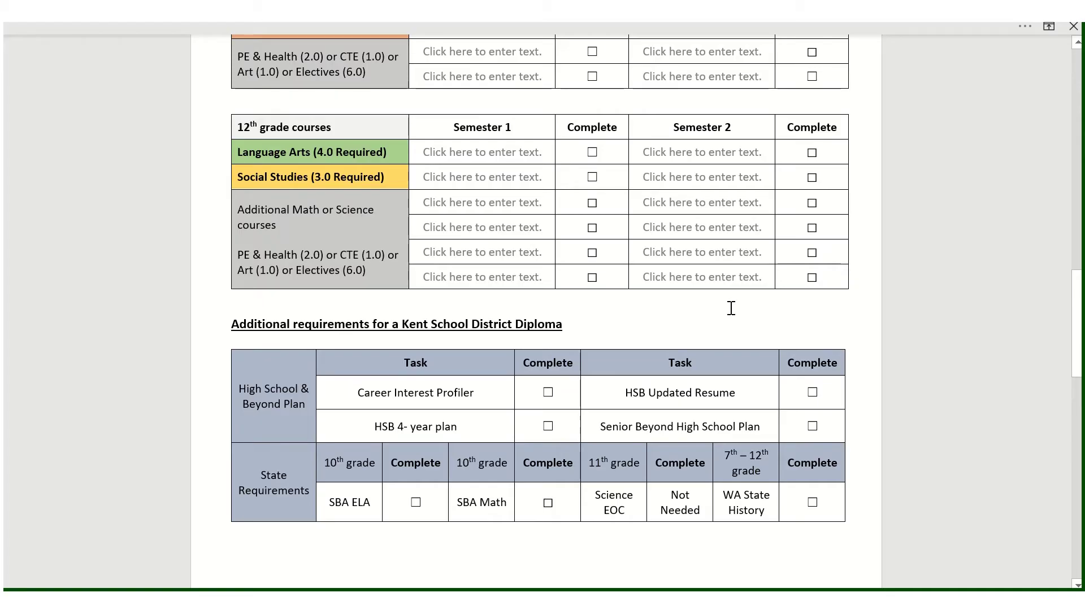
scroll(731, 308, "down", 10)
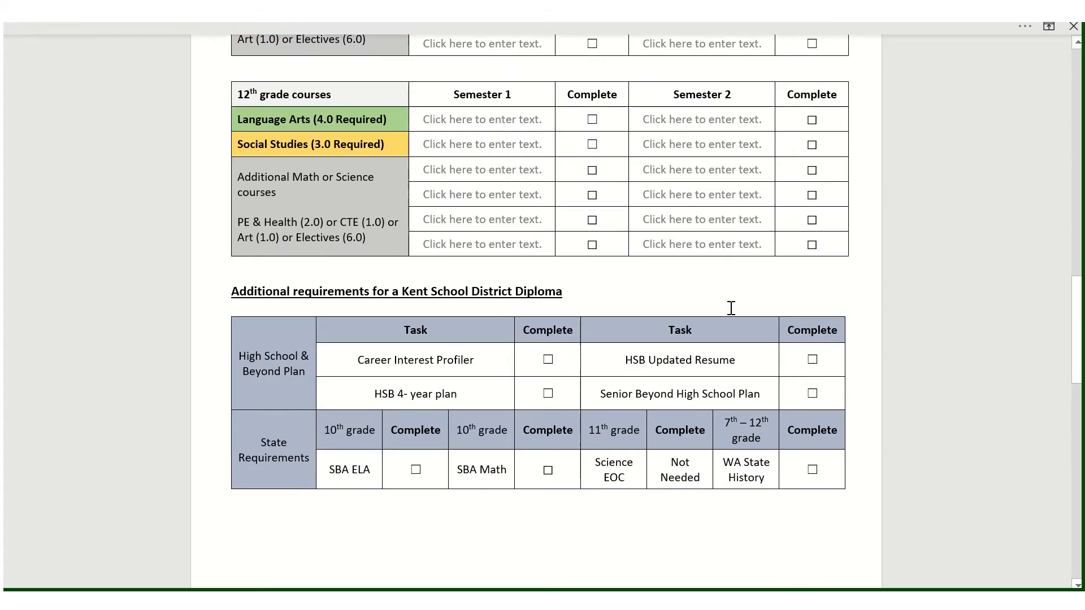
scroll(729, 309, "down", 2)
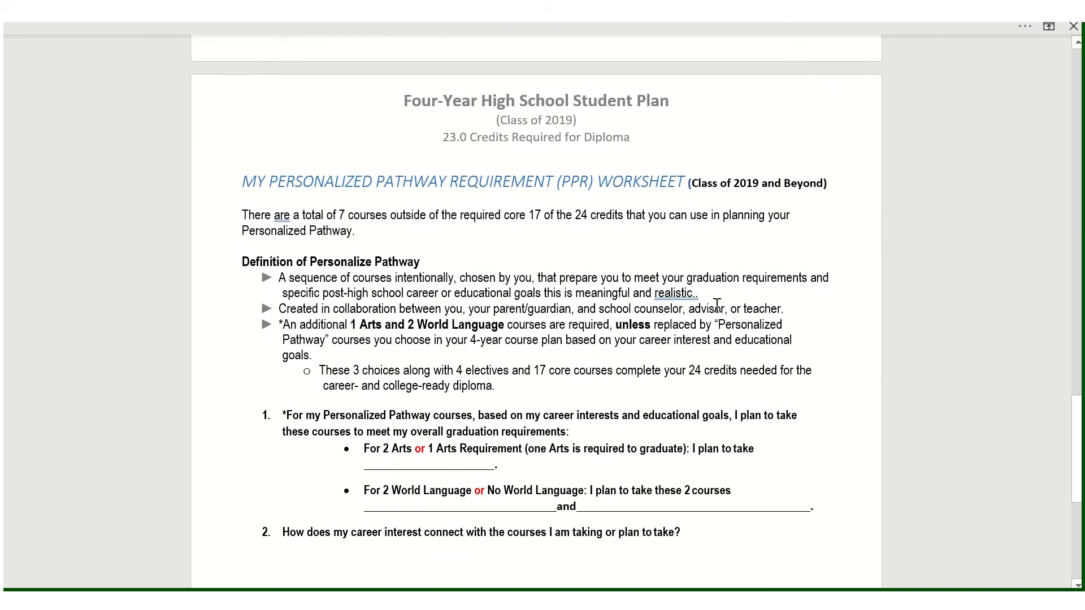
left_click_drag(240, 180, 684, 187)
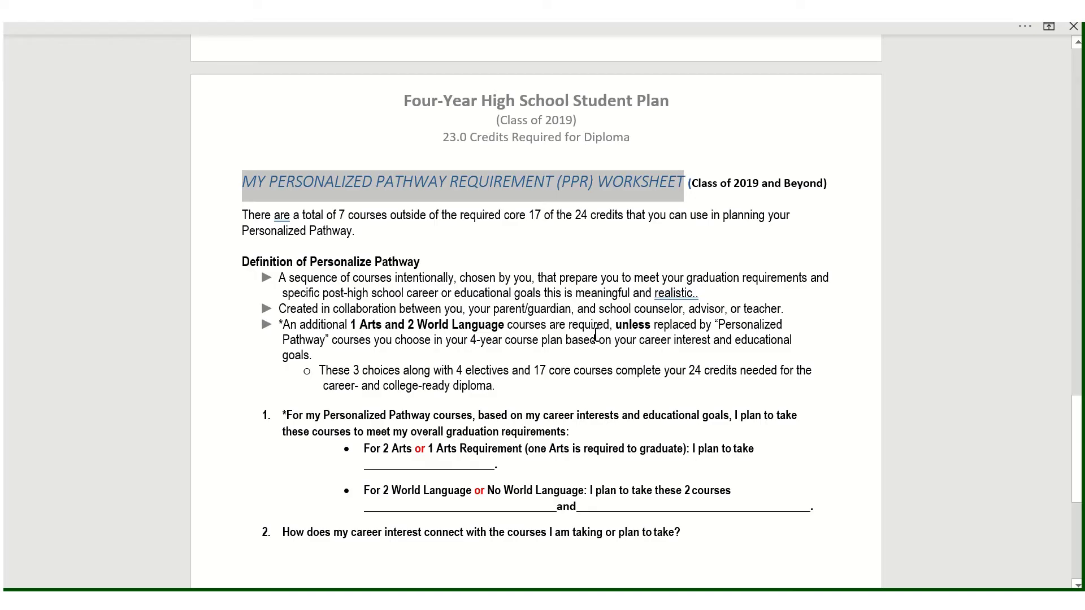
Step: Close the four-year plan document and save its changes
scroll(538, 339, "up", 10)
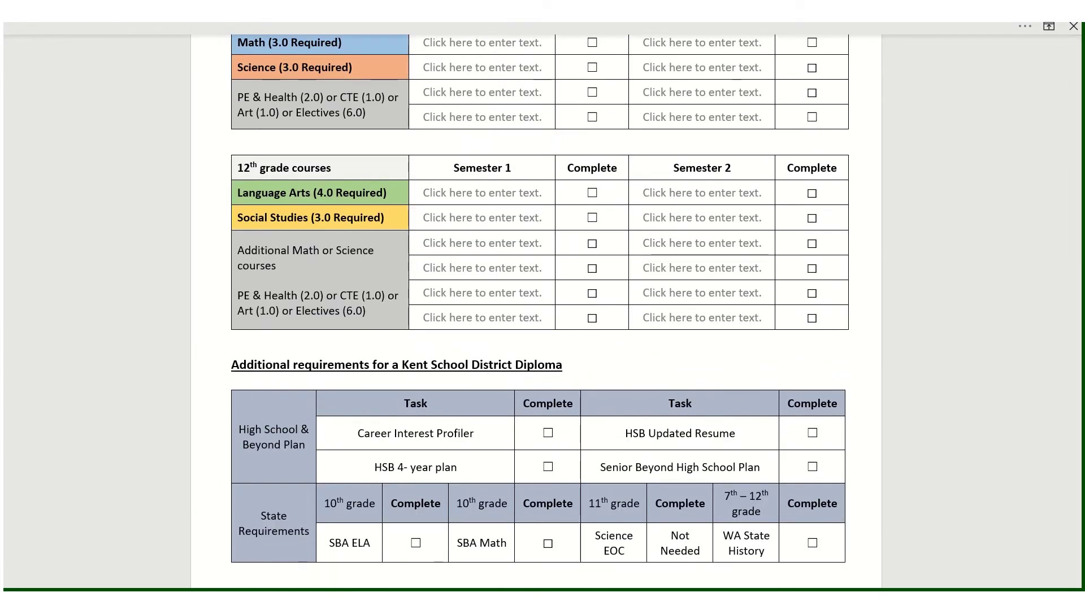
scroll(449, 395, "up", 15)
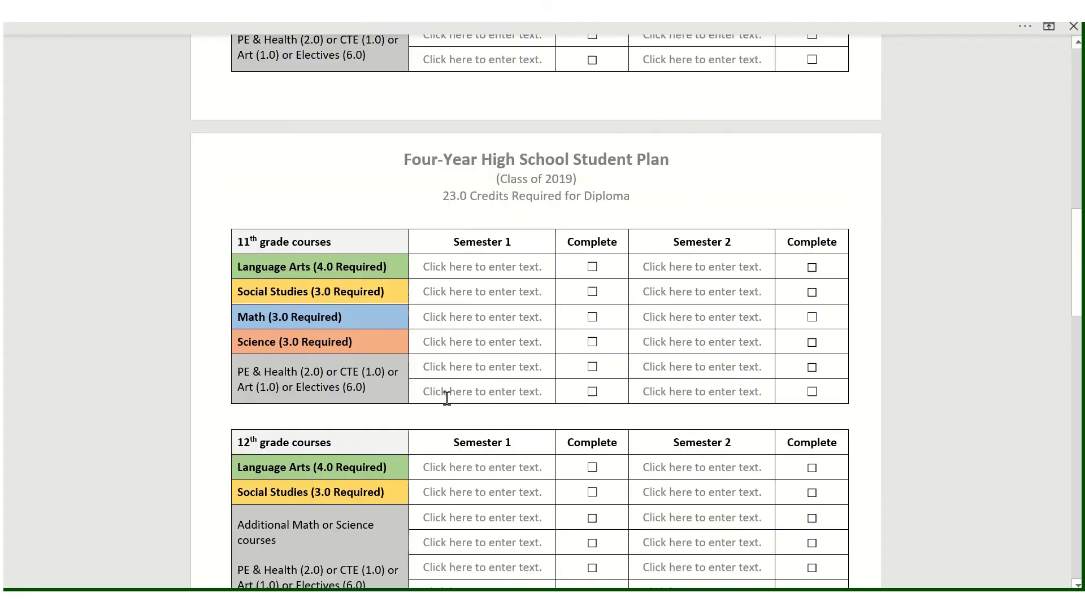
scroll(446, 398, "up", 3)
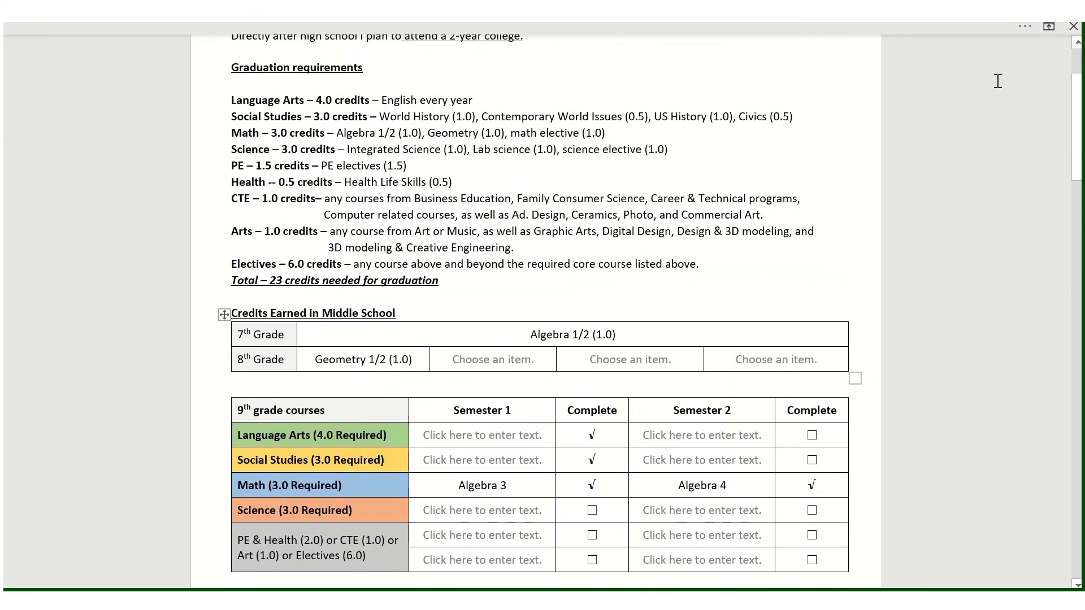
left_click(1074, 27)
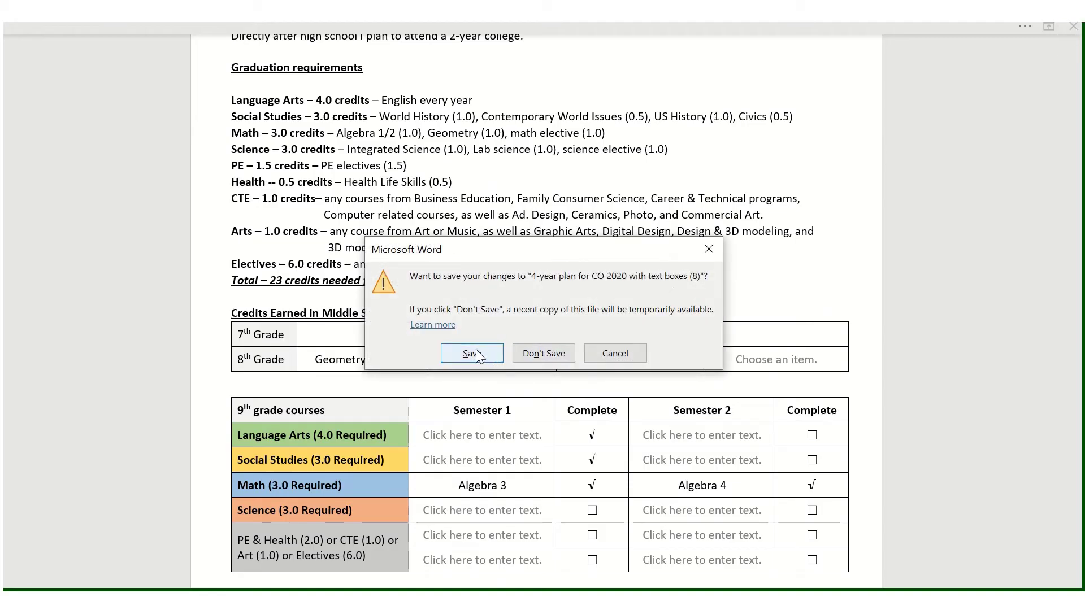
left_click(472, 354)
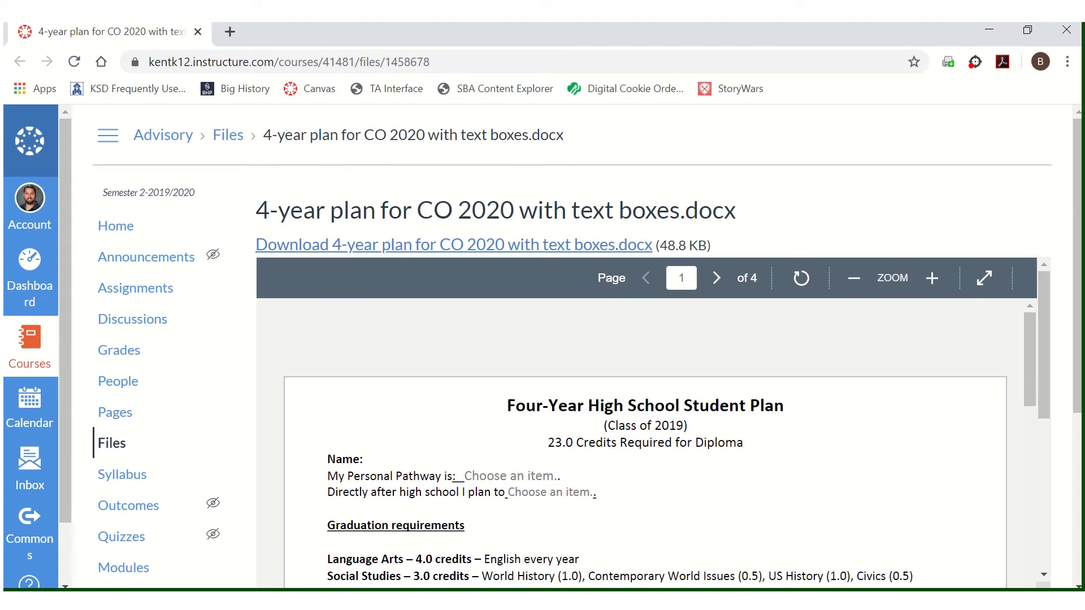
Step: Switch to the 4 Year Plan presentation in PowerPoint and start the slide show from slide 8, the Naviance link slide
key("alt+Tab")
scroll(68, 487, "down", 5)
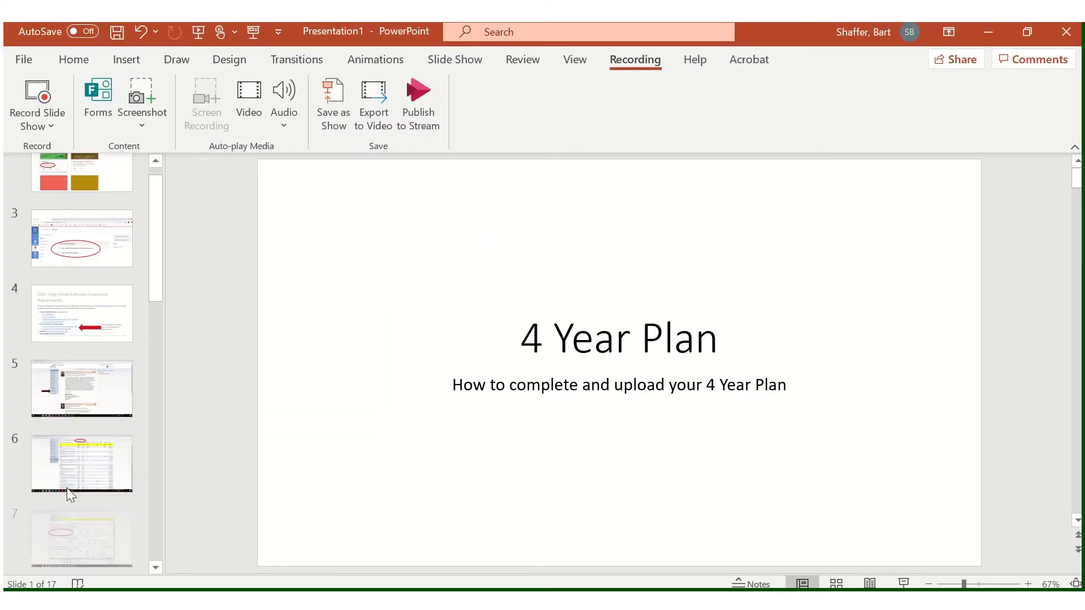
scroll(68, 488, "down", 3)
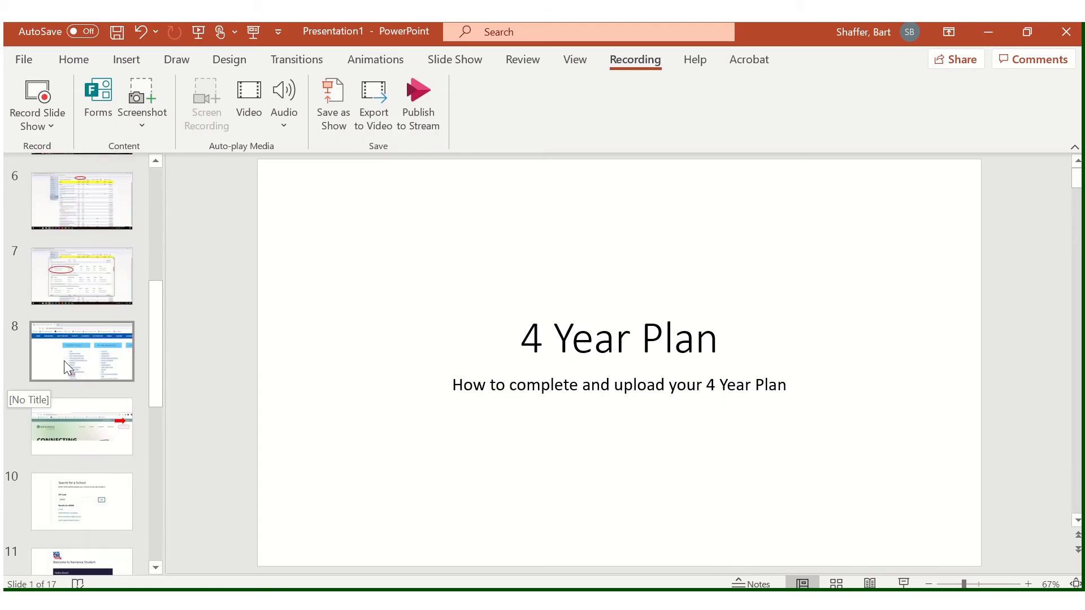
left_click(63, 360)
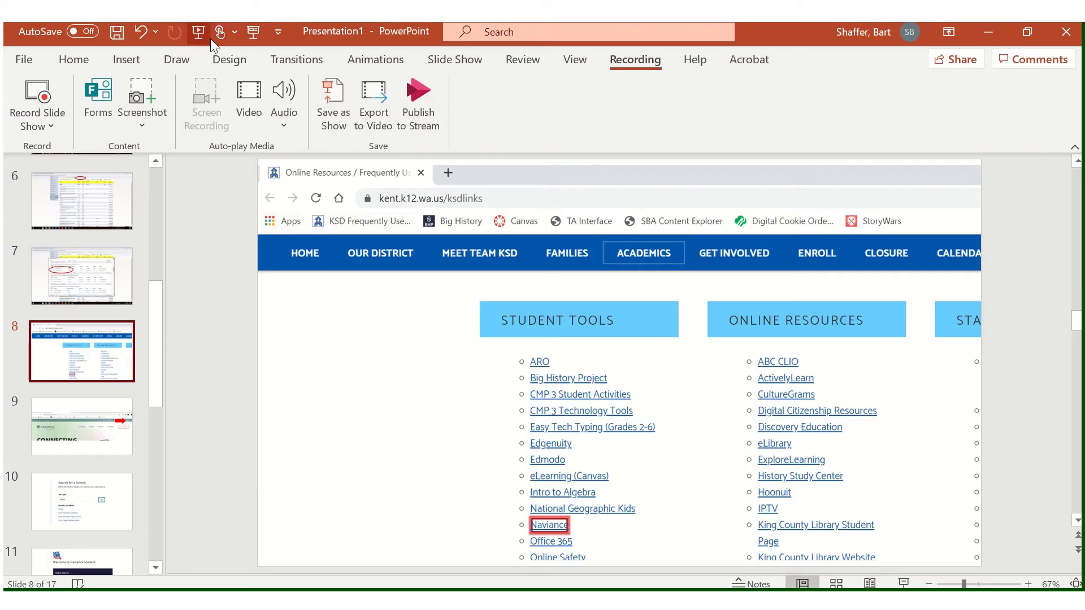
left_click(255, 33)
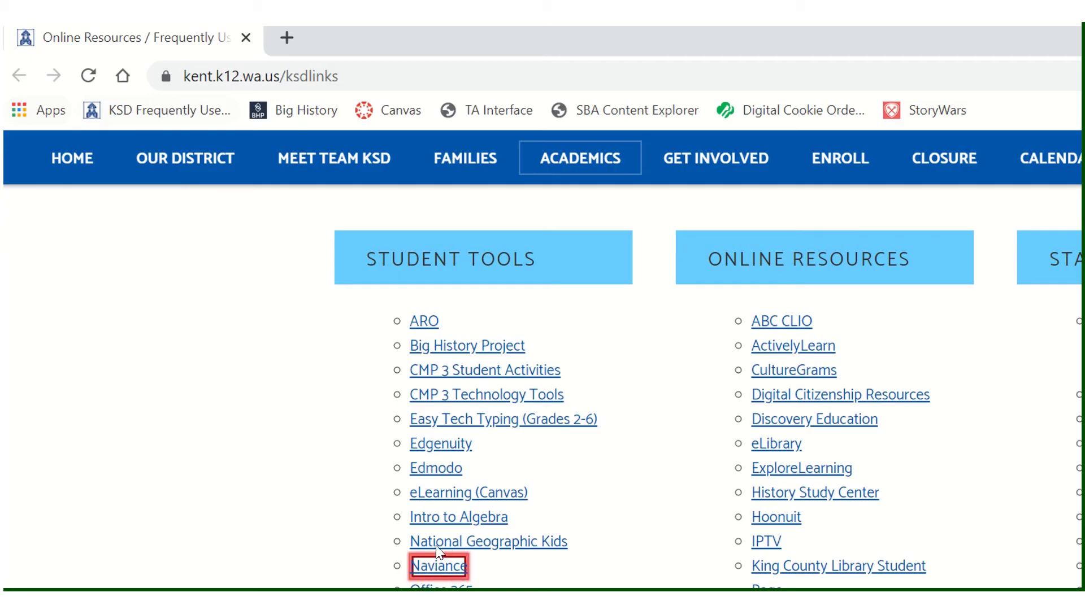
Step: Go through the slides on finding the school, opening assigned tasks in My Planner and uploading the plan, and end the slide show
left_click(300, 366)
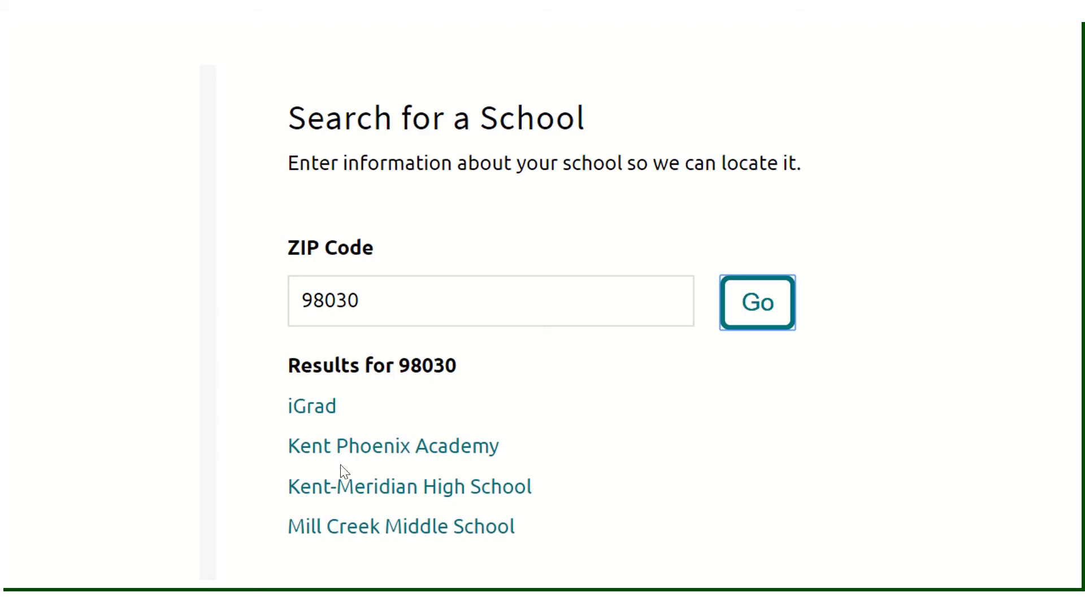
left_click(337, 491)
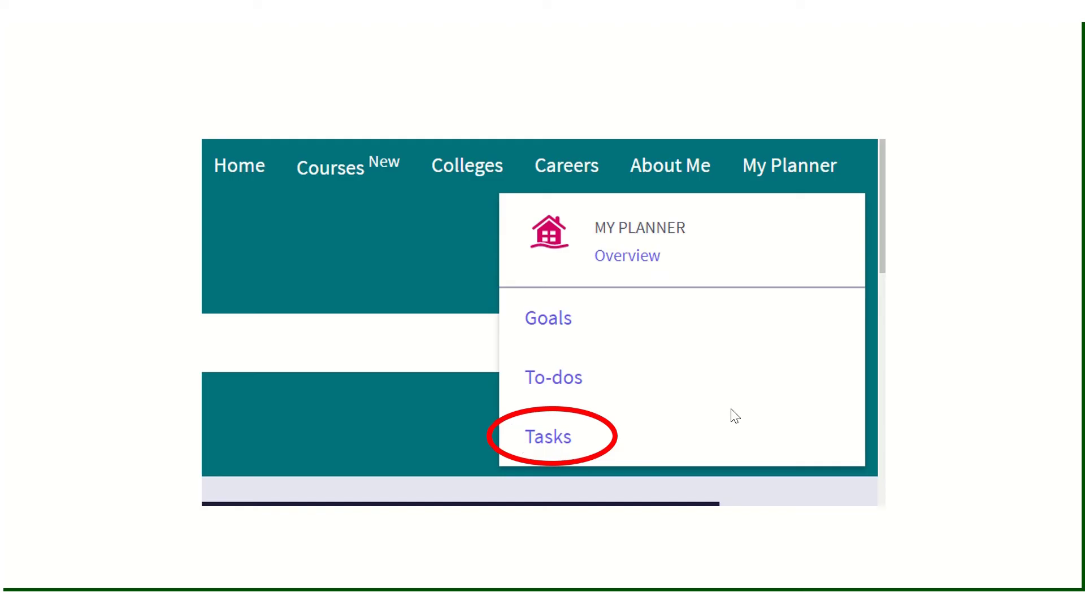
left_click(923, 347)
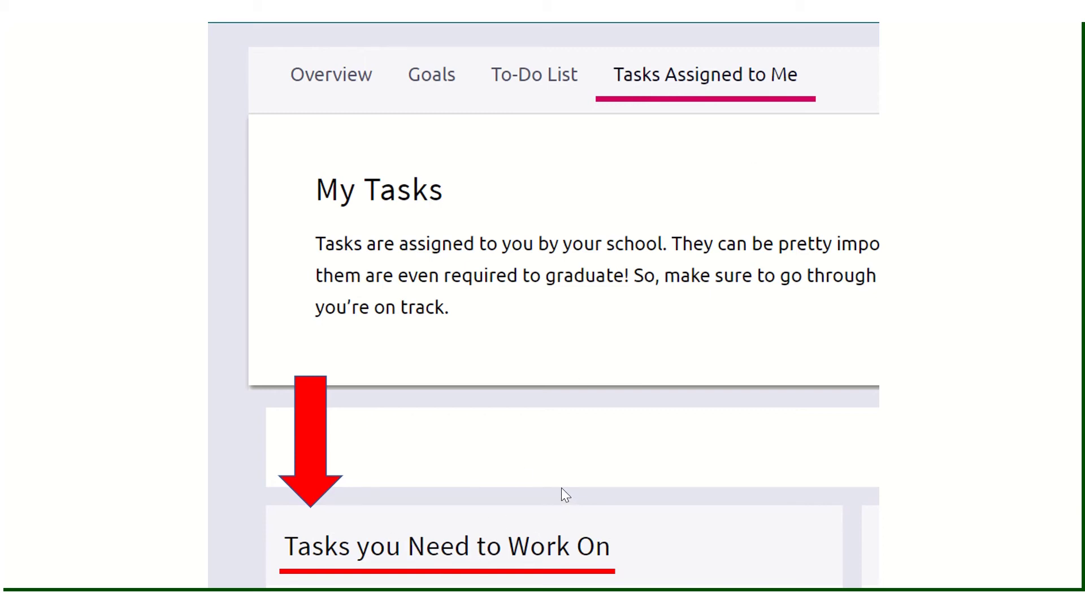
left_click(649, 380)
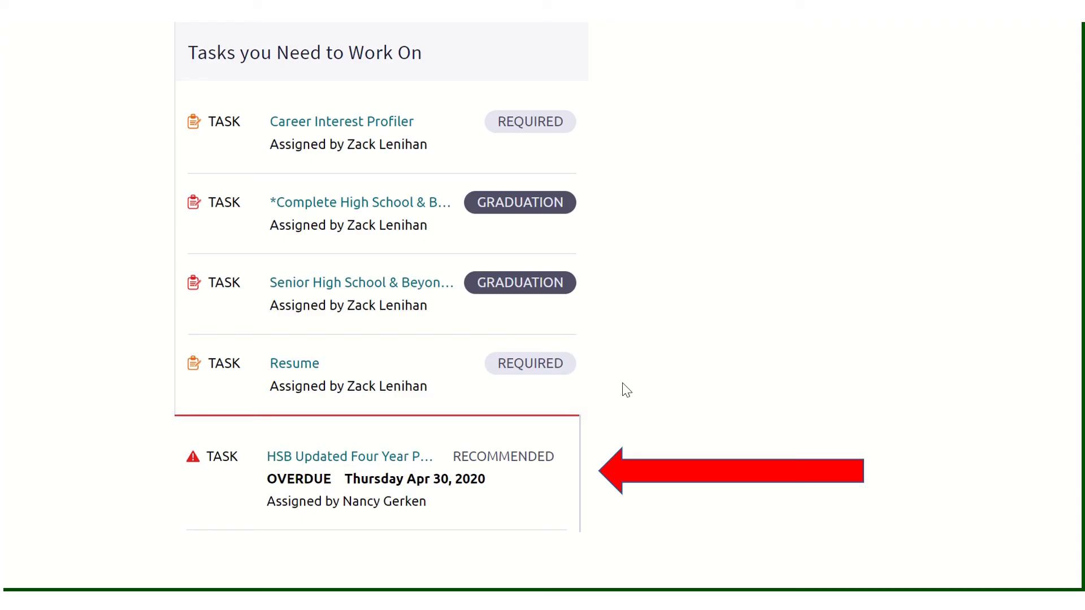
left_click(663, 319)
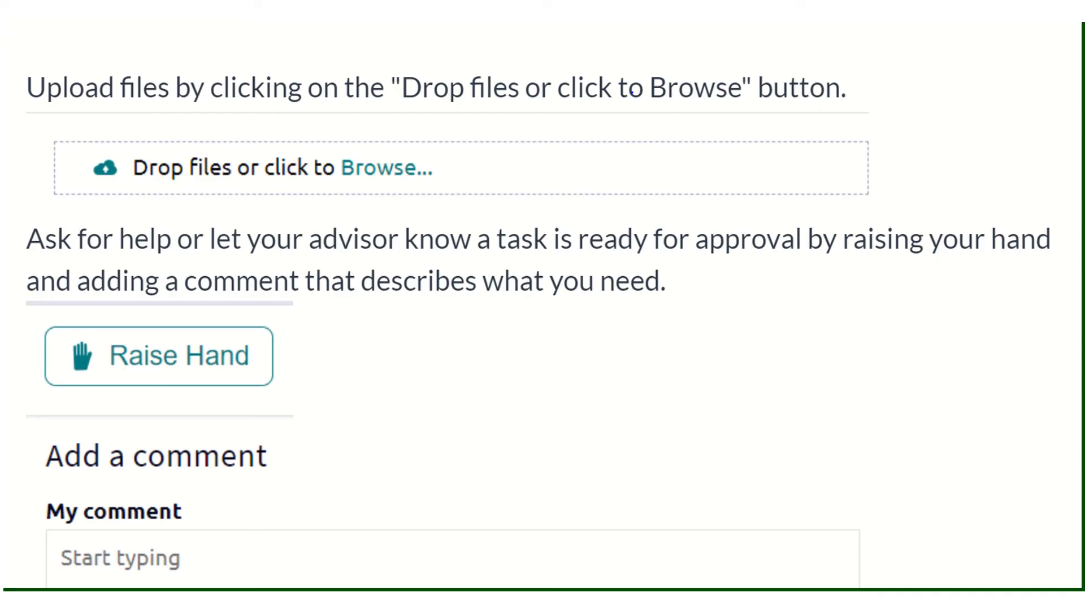
left_click(639, 368)
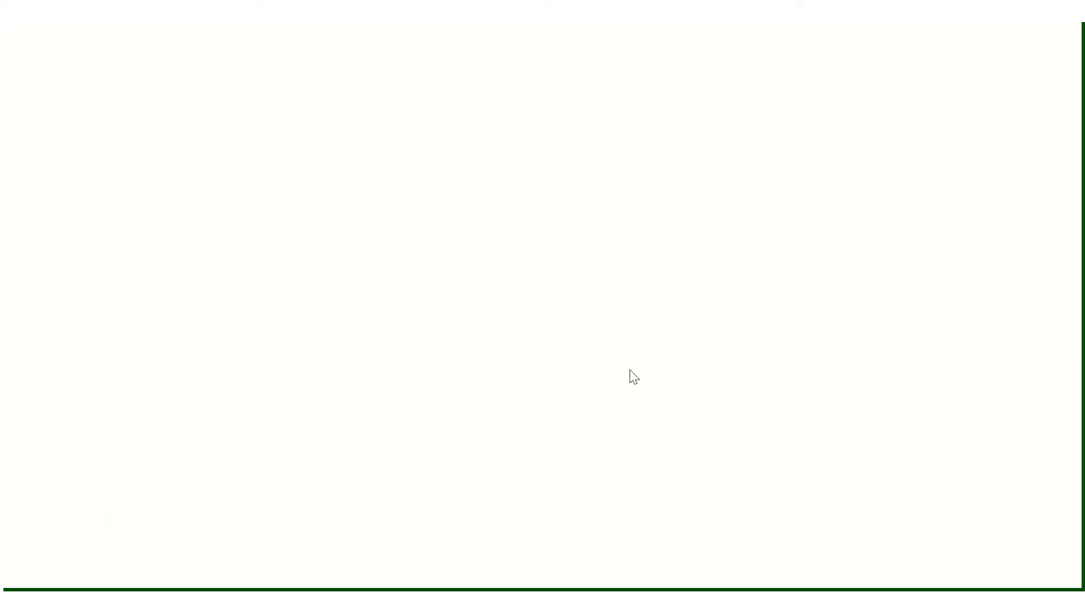
left_click(631, 374)
left_click(633, 377)
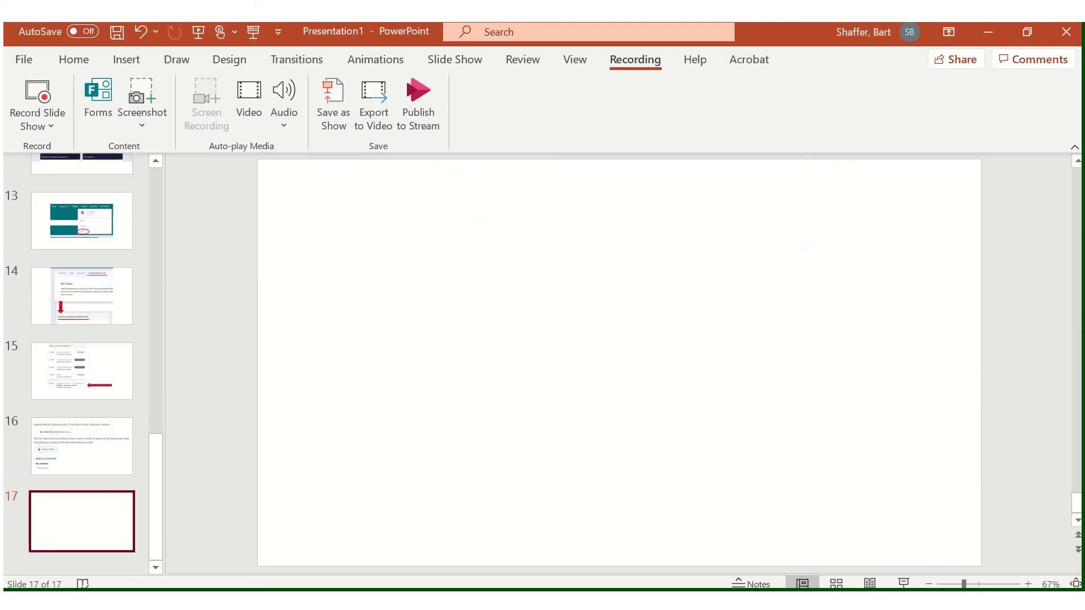
Step: Switch back to Canvas in the browser and open the Advisory course from the Dashboard
left_click(257, 566)
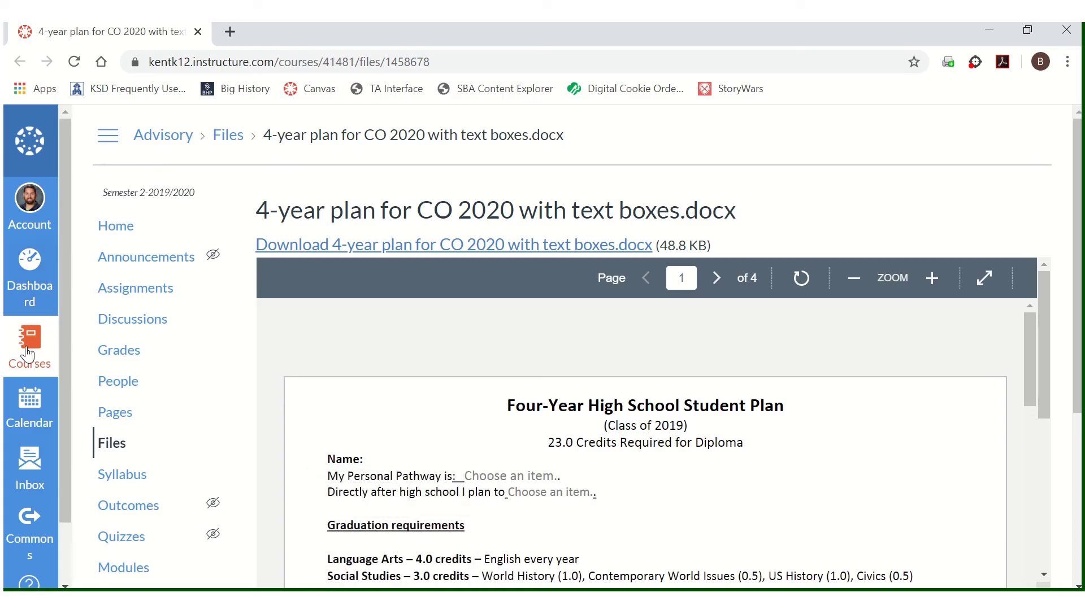
left_click(28, 300)
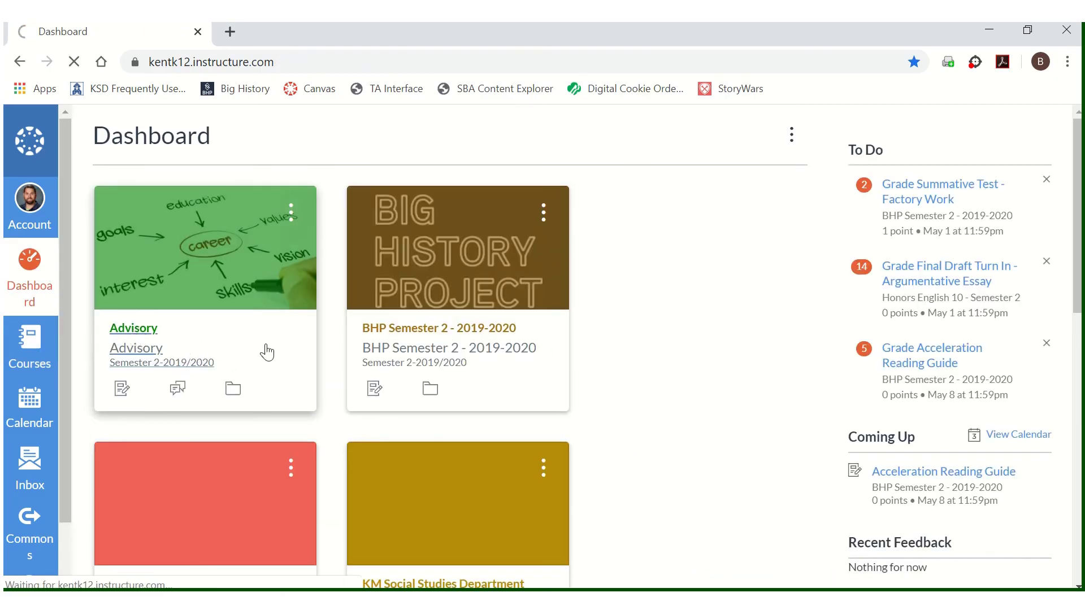
left_click(266, 351)
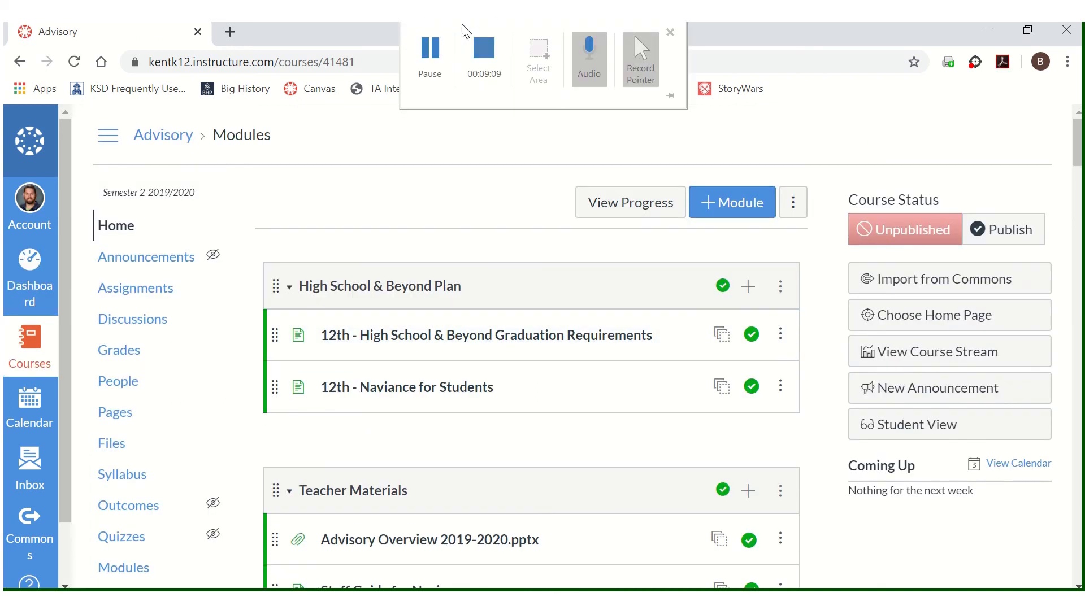
left_click(478, 57)
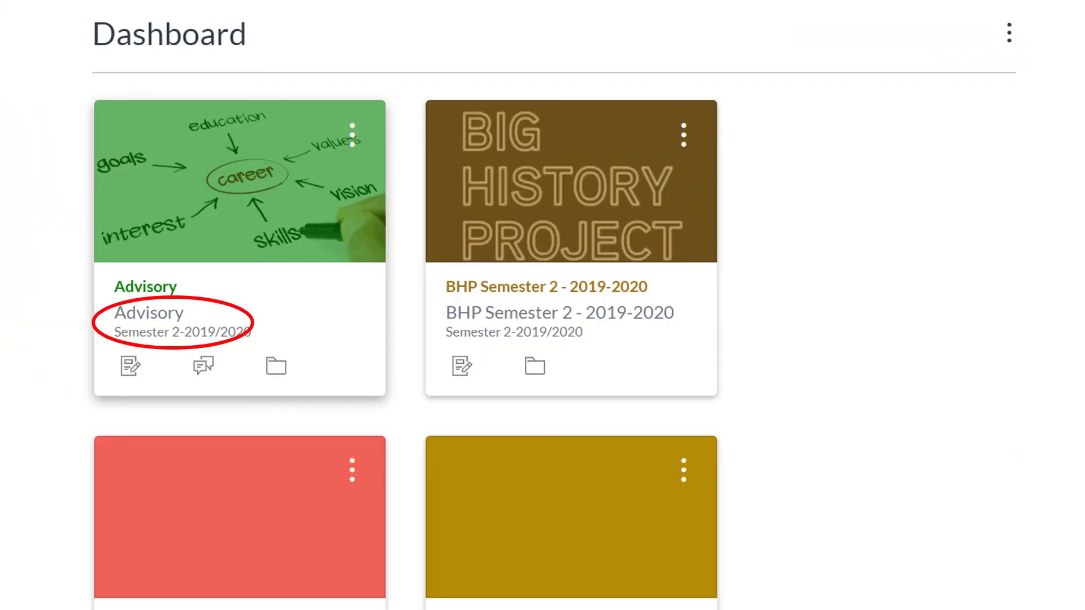